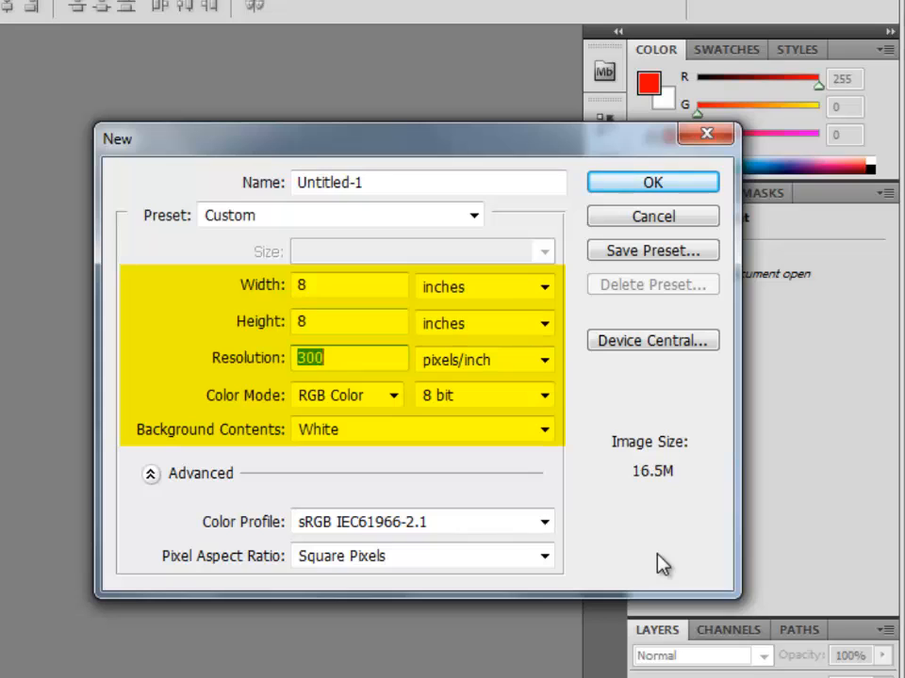
Create a new 8 × 8 inch, 8-bit RGB document with a white background and a resolution of 200 pixels/inch.
text(200)
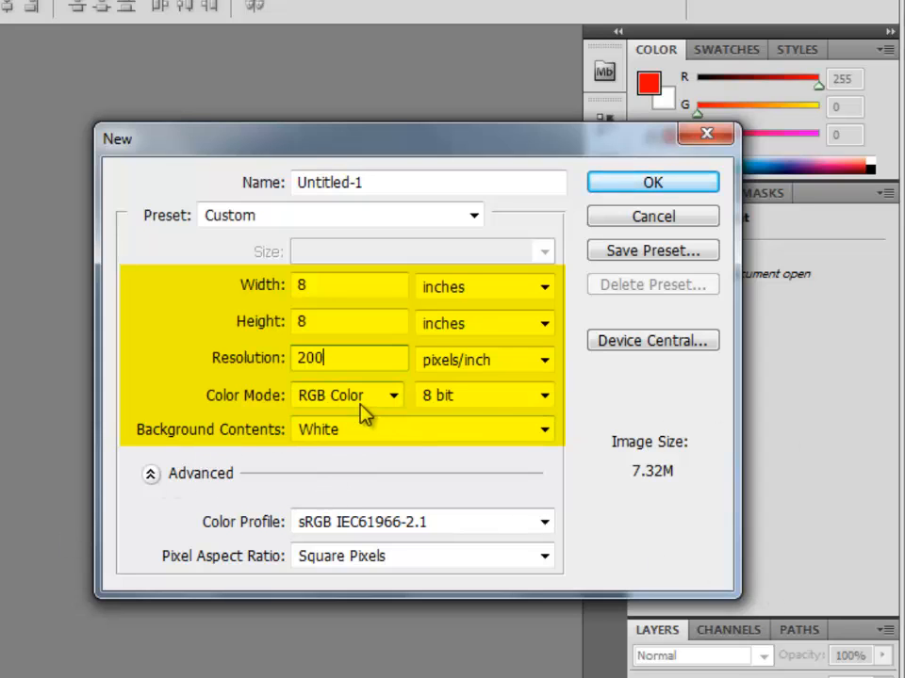
click(665, 194)
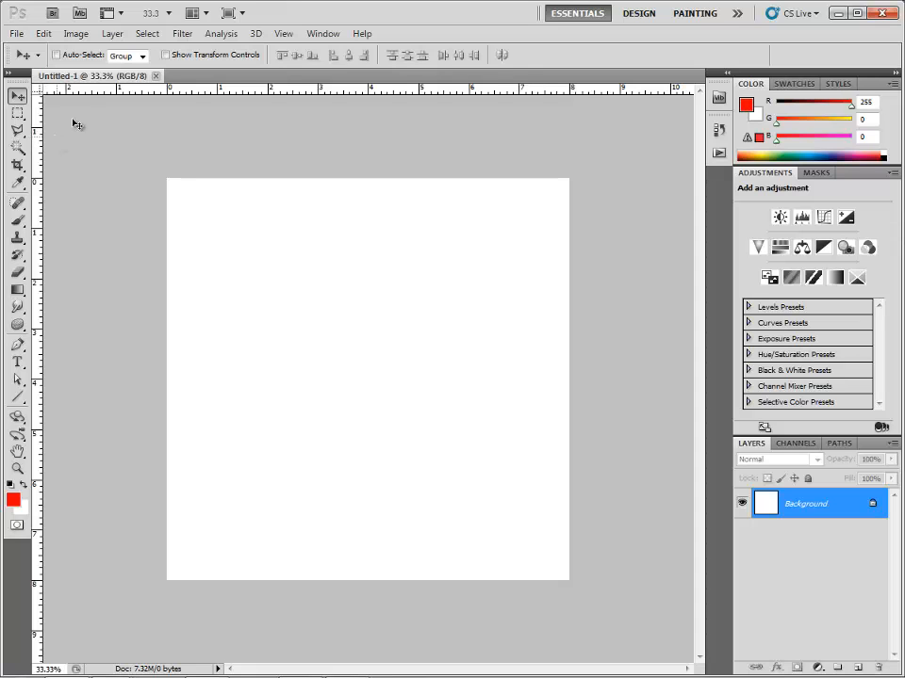
Add vertical guides at 4 and 0 inches and horizontal guides at 4 and 0 inches on the canvas.
click(284, 34)
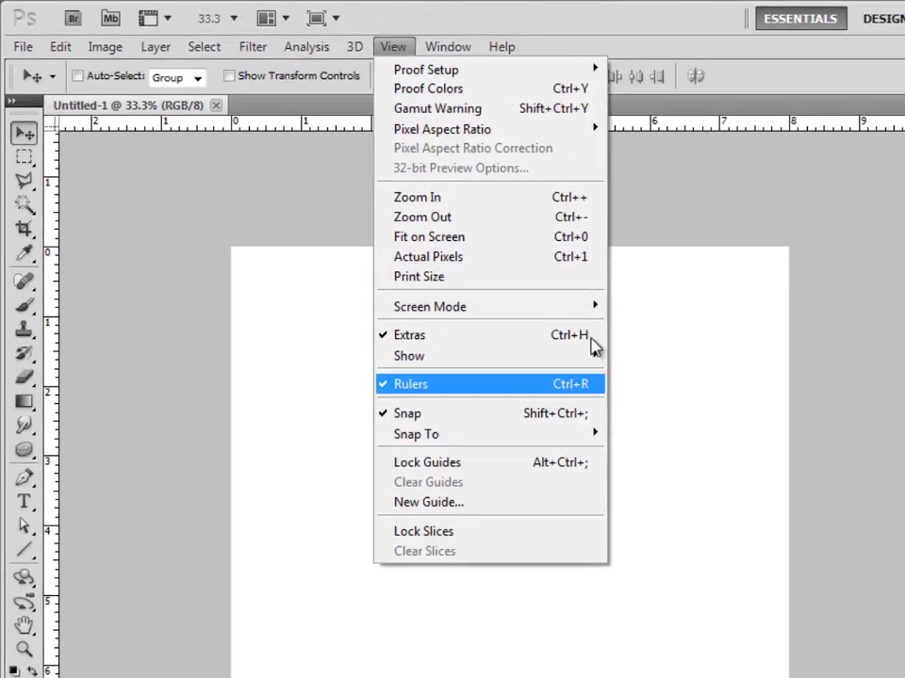
click(595, 47)
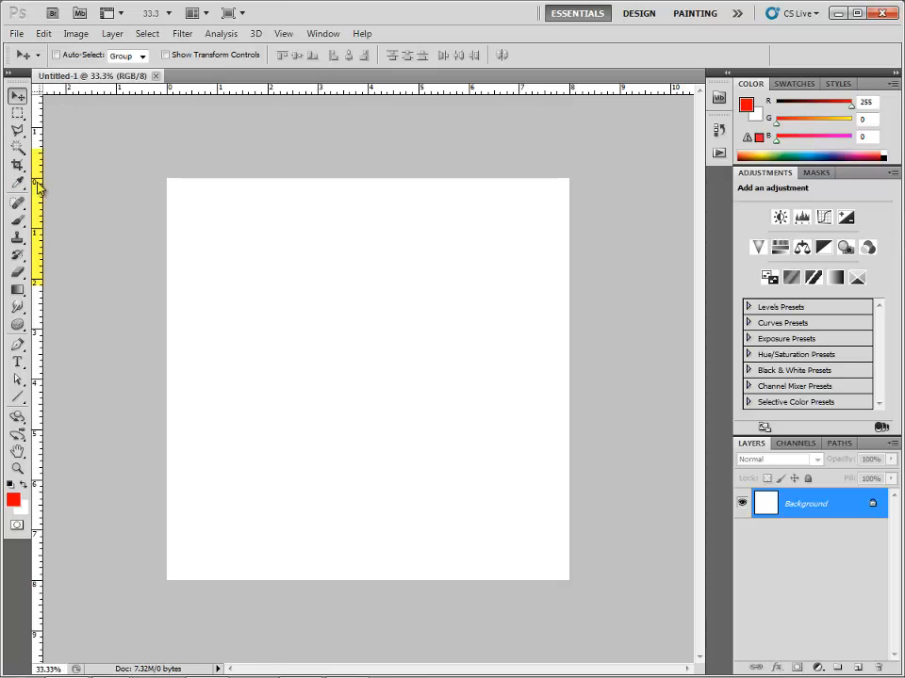
drag(37, 189, 372, 254)
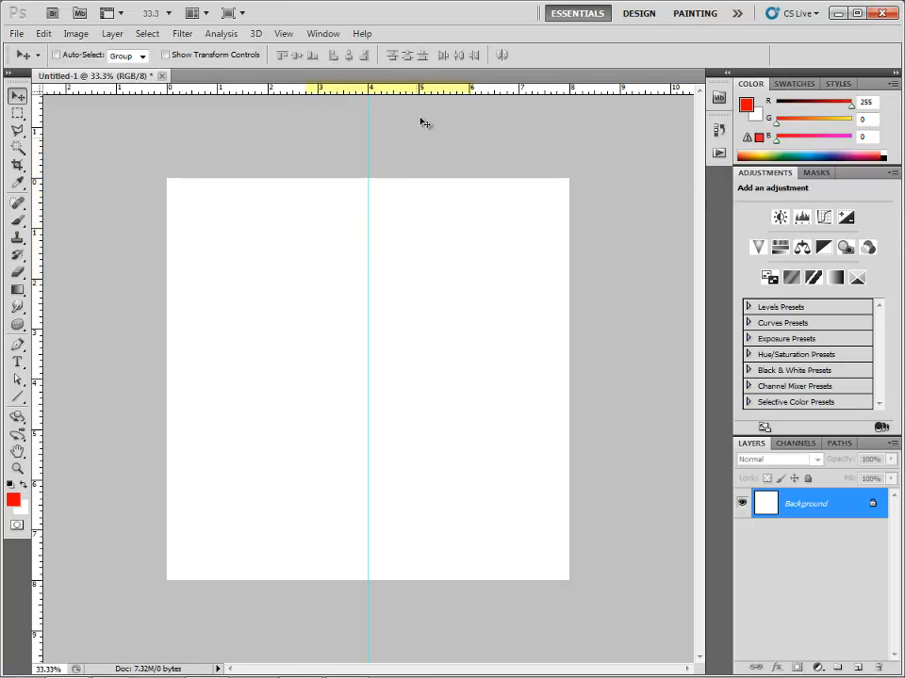
drag(409, 93, 413, 377)
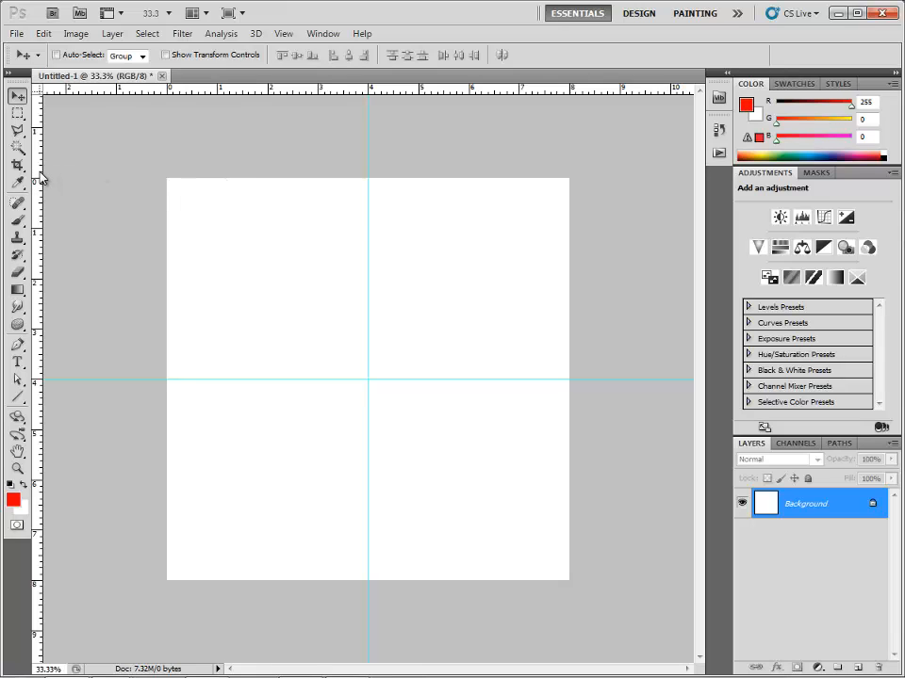
drag(39, 177, 167, 180)
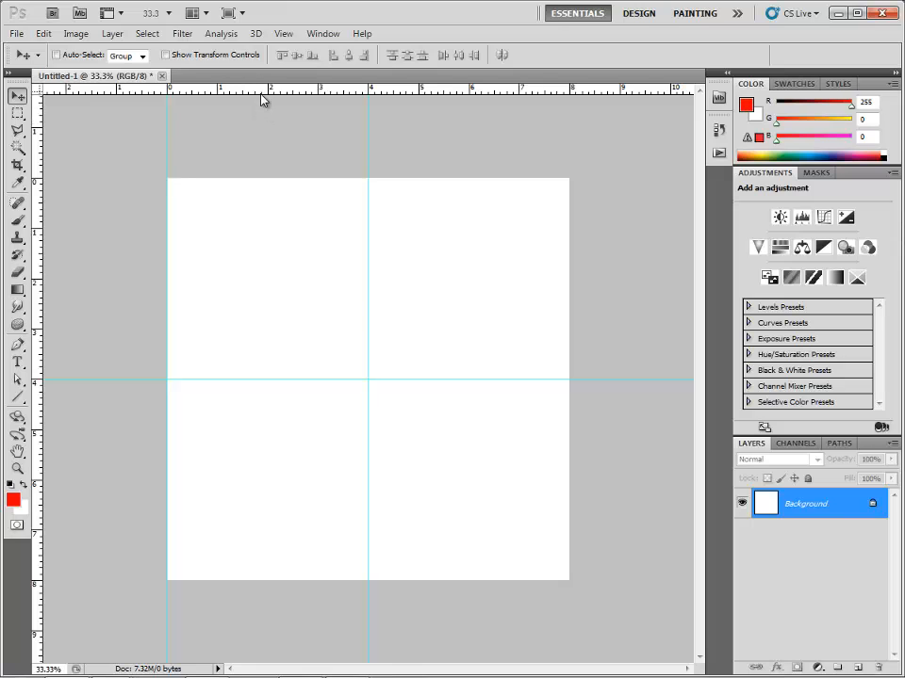
drag(262, 93, 244, 179)
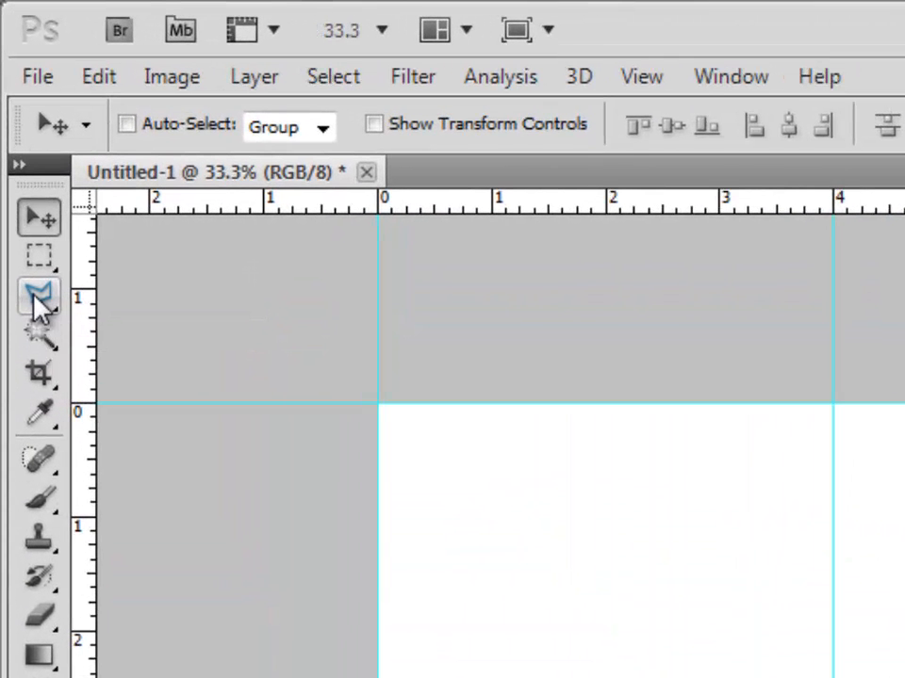
Select a triangle with the Polygonal Lasso, joining the canvas centre, the midpoint of the upper edge and the upper-left canvas corner.
click(16, 133)
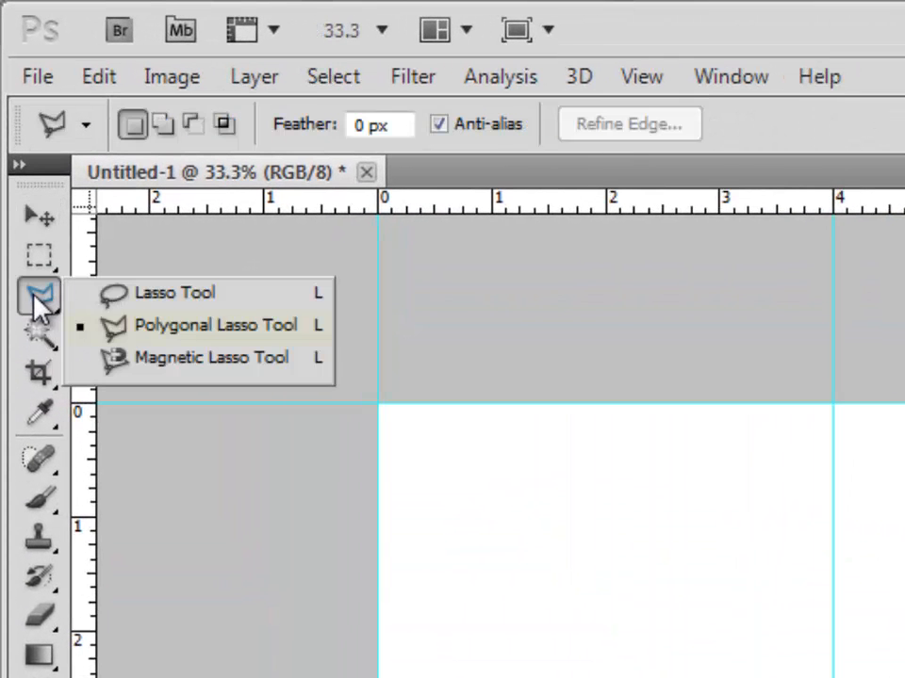
click(137, 295)
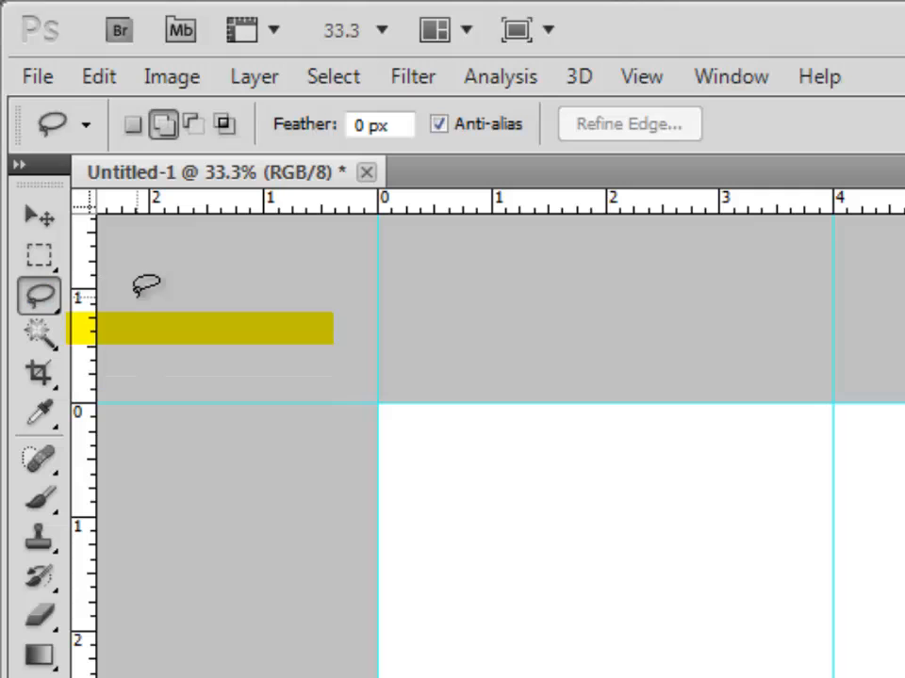
click(44, 296)
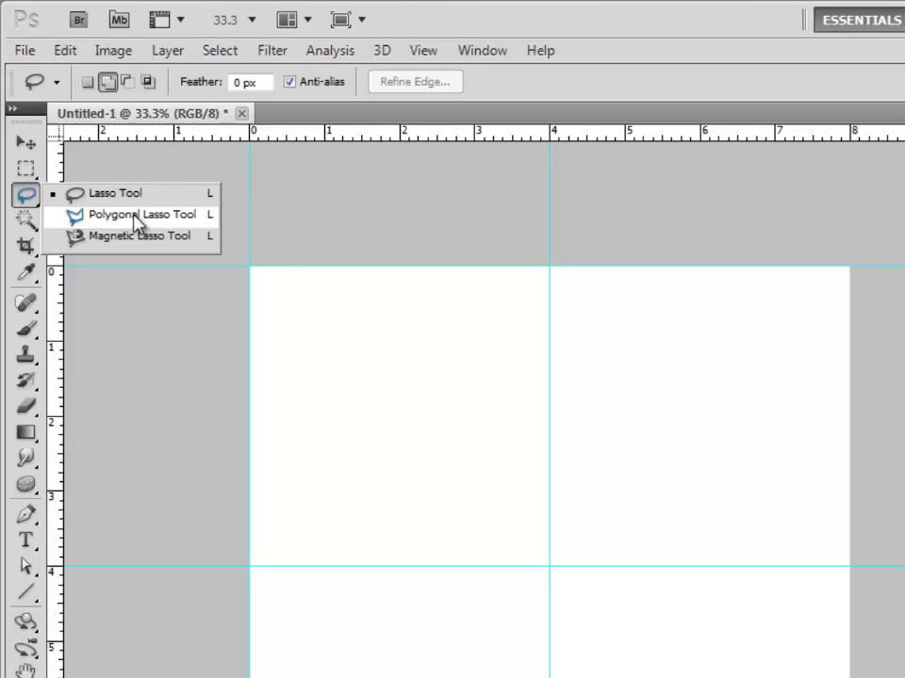
click(202, 328)
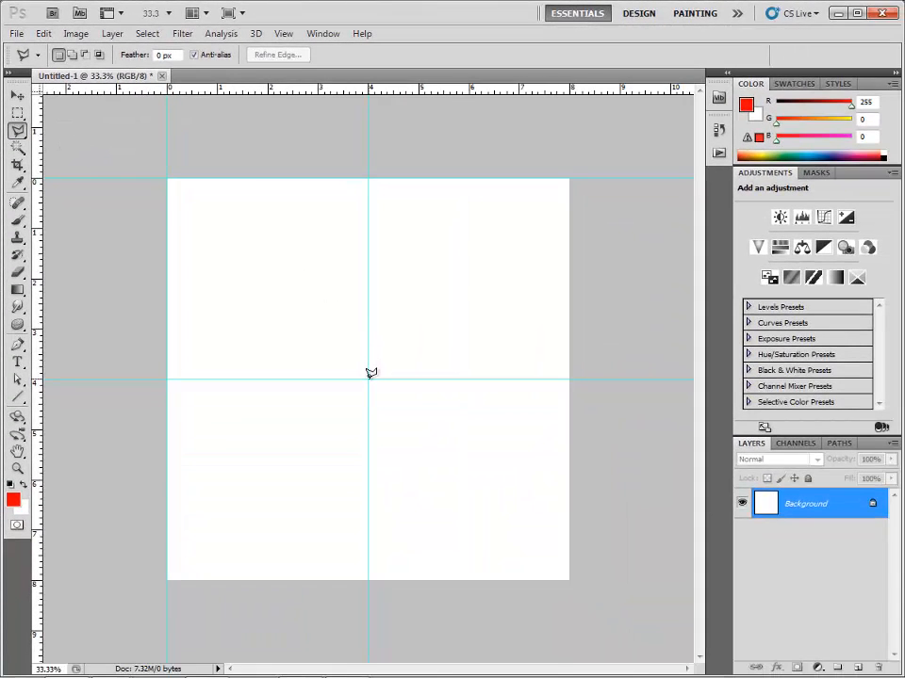
click(368, 379)
click(368, 178)
click(168, 178)
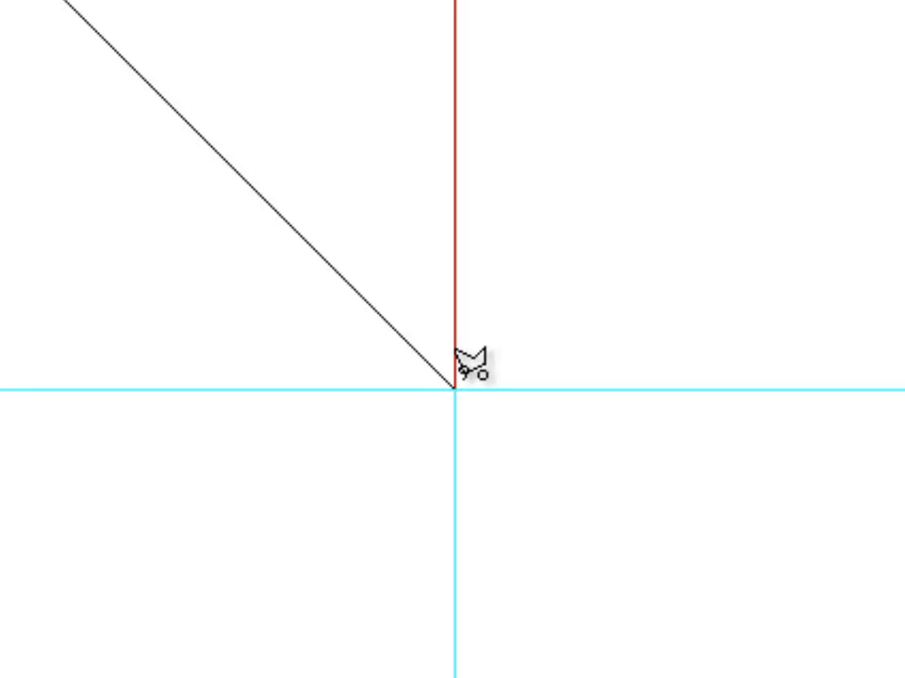
click(456, 382)
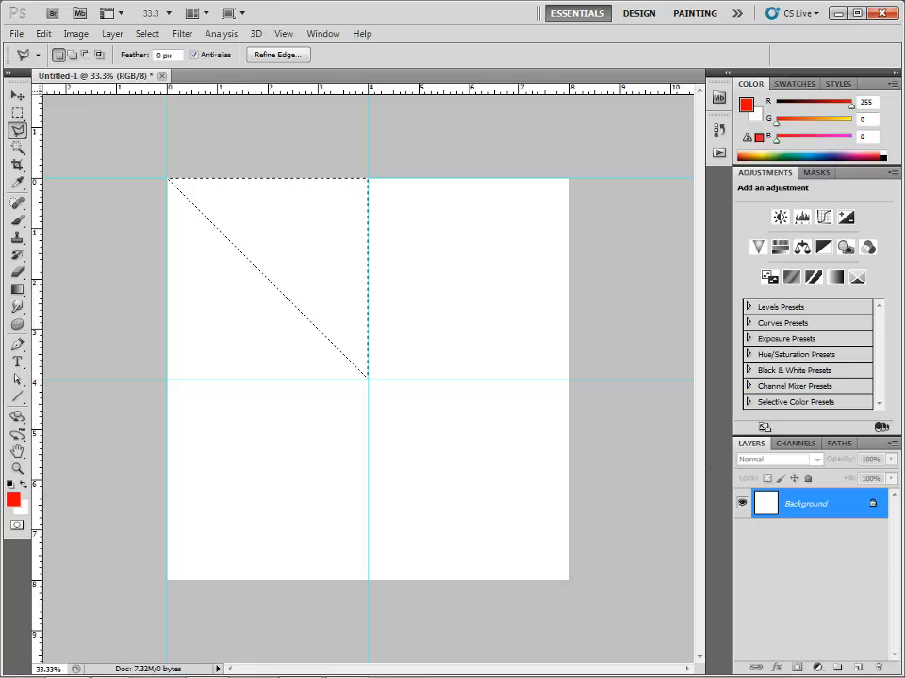
Add a new layer, reset the colours to default and fill the triangular selection with the black foreground colour.
click(856, 668)
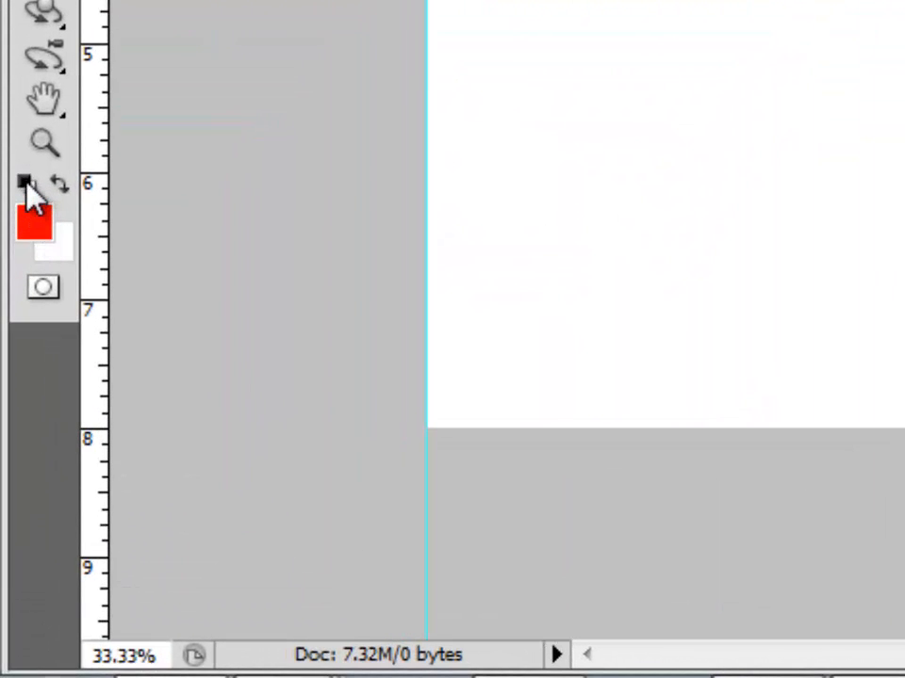
click(25, 184)
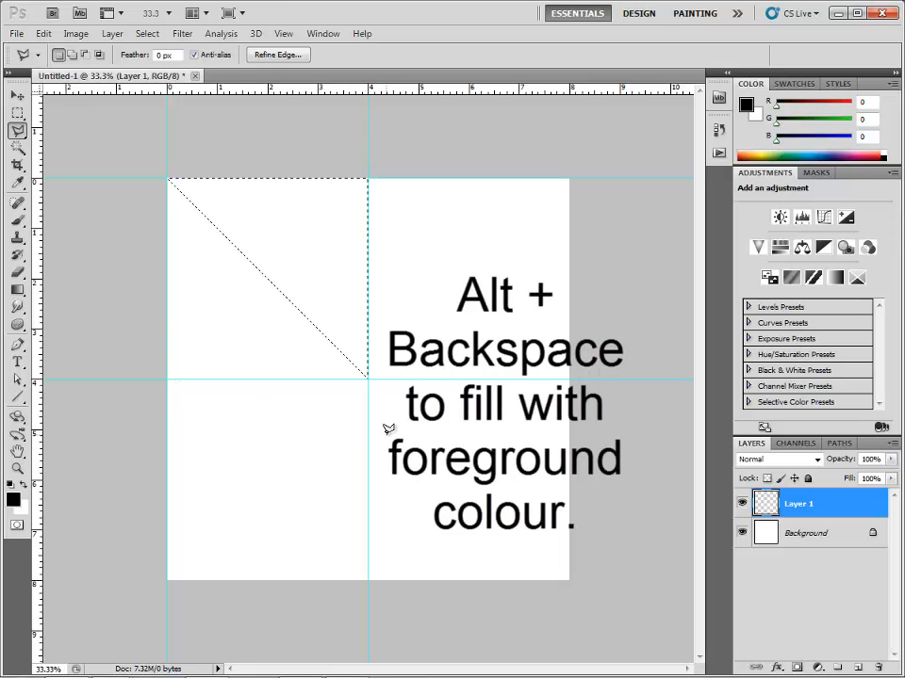
key(alt+BackSpace)
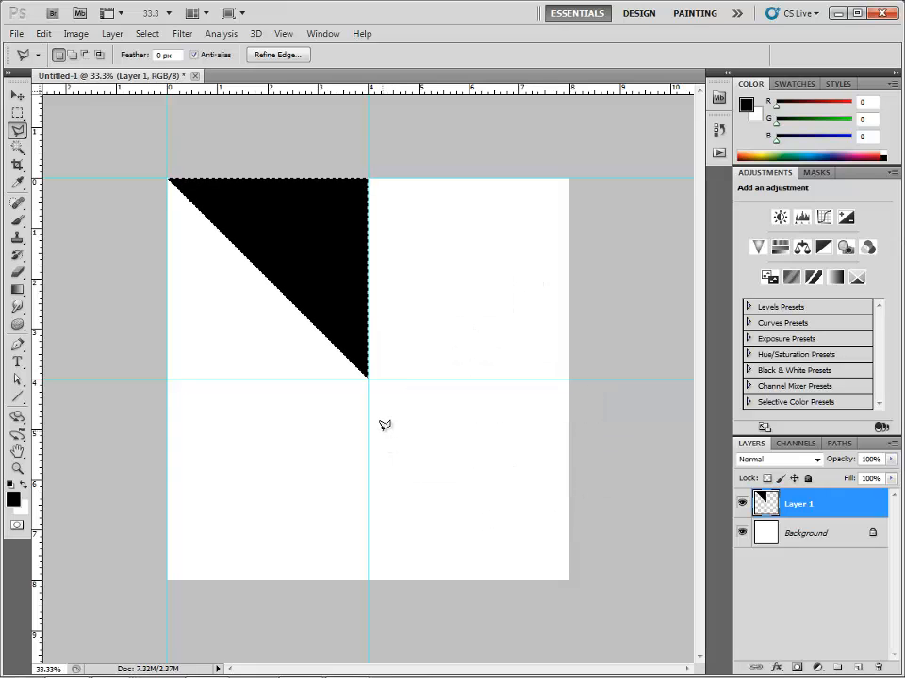
Inspect the triangle's diagonal edge at 3200% zoom and refill the selection with black to make its semi-transparent pixels solid.
key(ctrl+plus)
key(ctrl+plus)
key(ctrl+plus)
key(ctrl+plus)
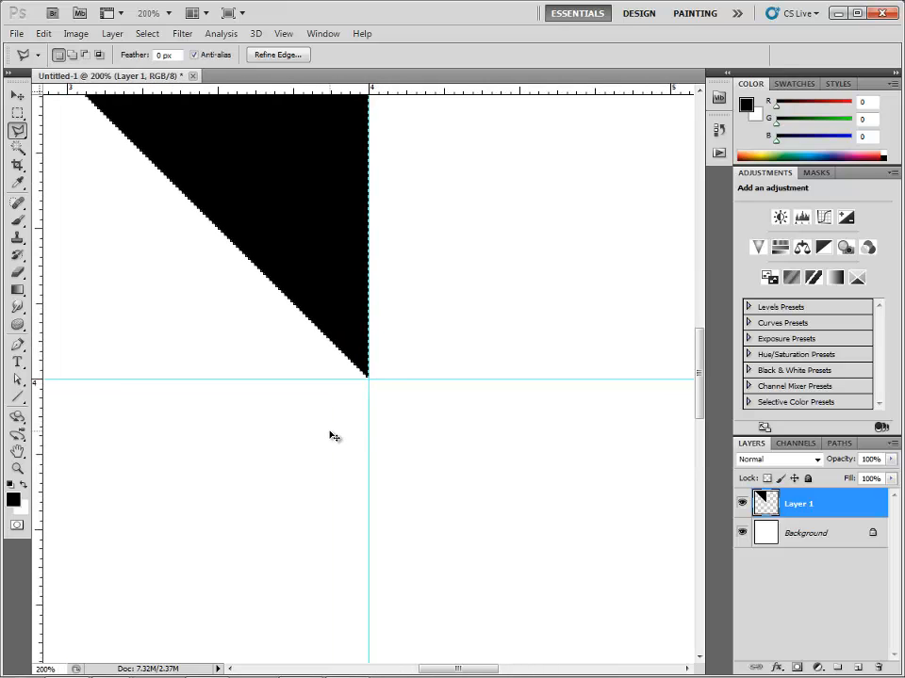
key(ctrl+plus)
key(ctrl+plus)
key(ctrl+plus)
key(ctrl+plus)
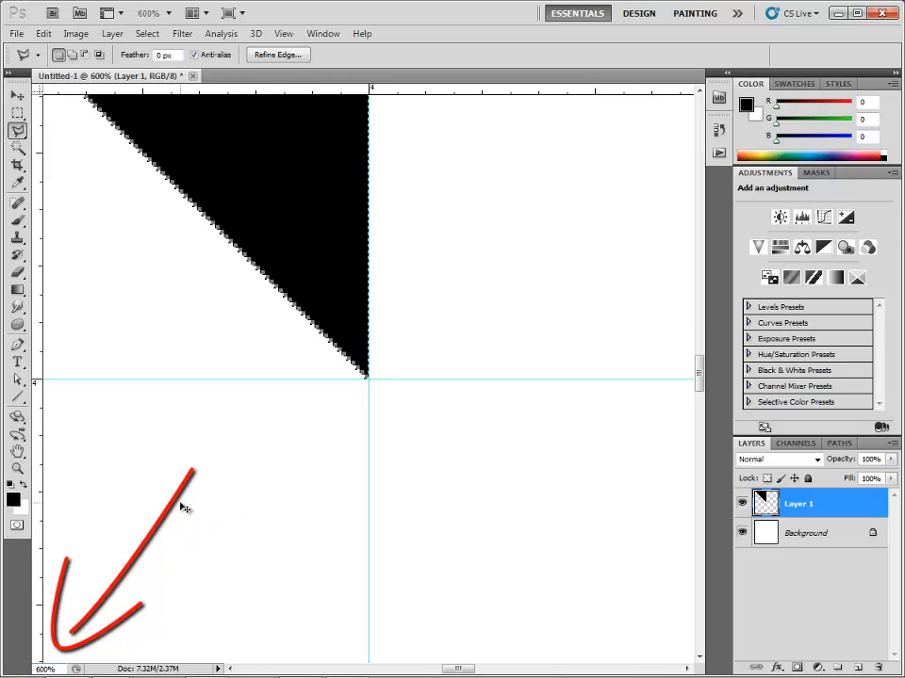
key(ctrl+plus)
key(ctrl+plus)
key(ctrl+plus)
key(ctrl+plus)
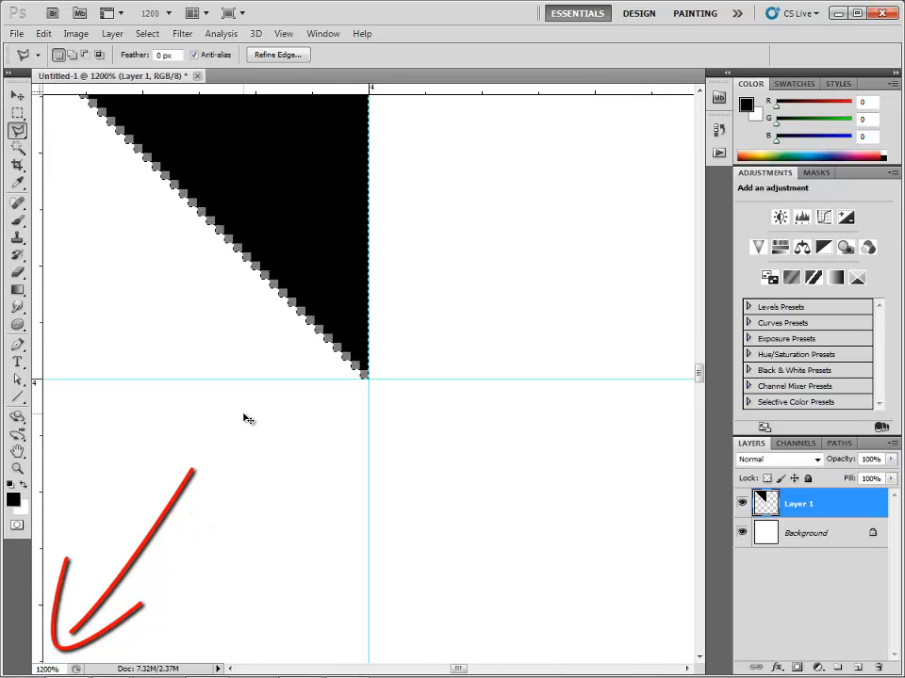
key(ctrl+plus)
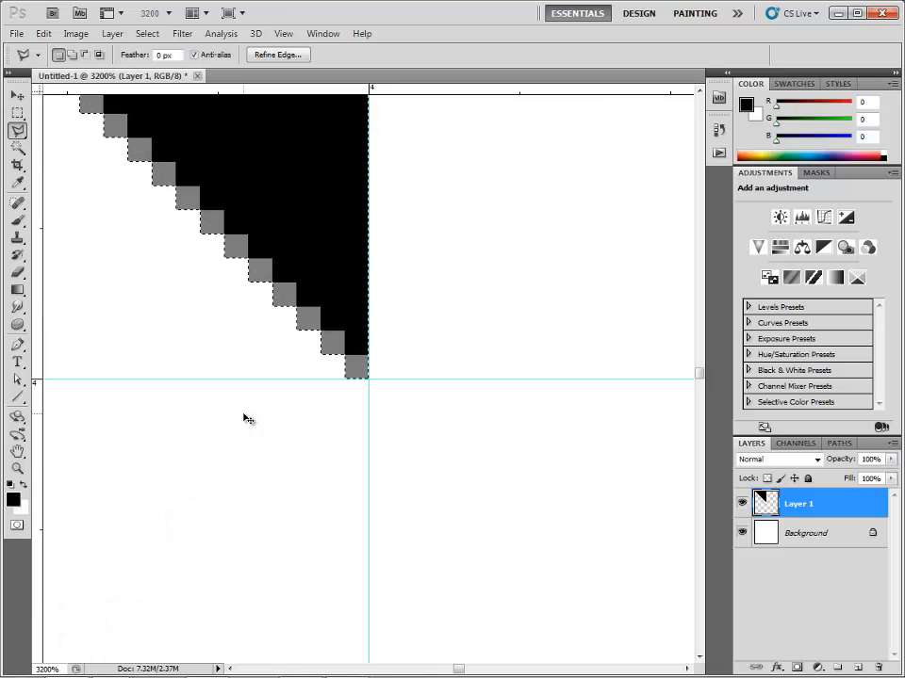
scroll(245, 407, up, 3)
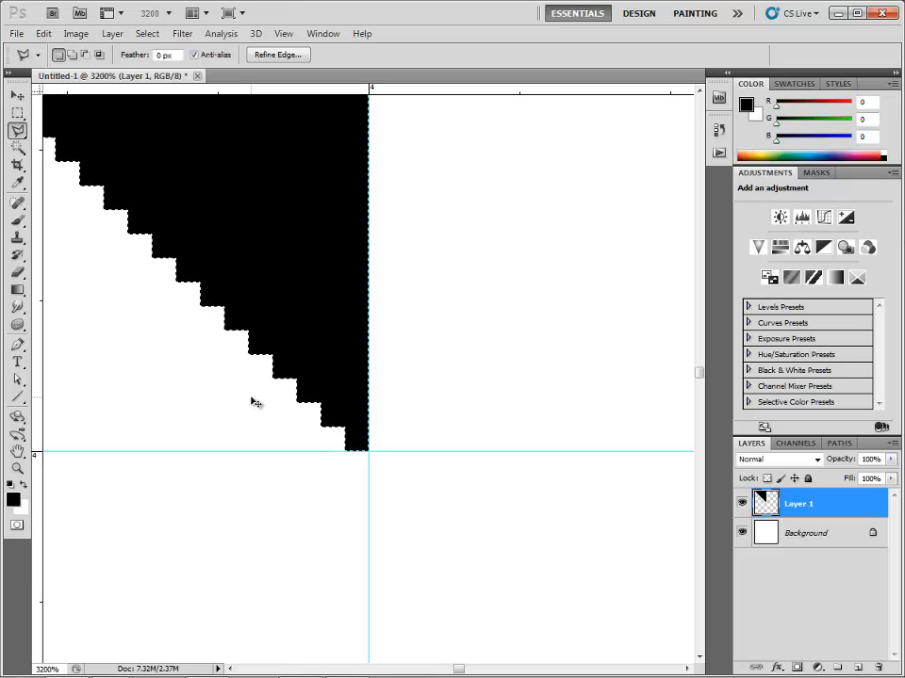
Deselect the black triangle and clear all guides from the canvas.
key(ctrl+minus)
key(ctrl+minus)
key(ctrl+minus)
key(ctrl+minus)
key(ctrl+minus)
key(ctrl+minus)
key(ctrl+minus)
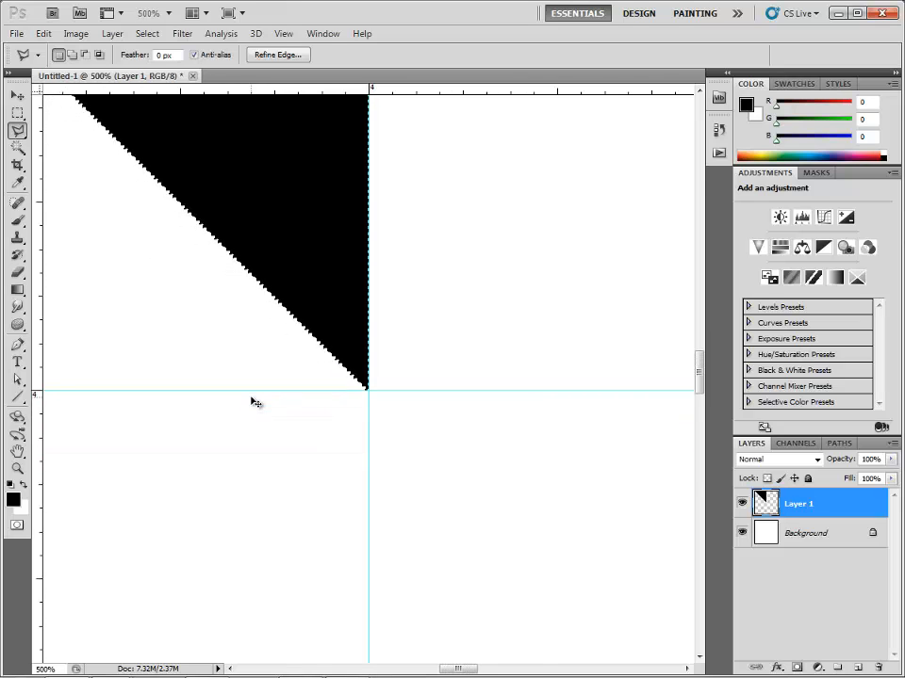
key(ctrl+minus)
key(ctrl+minus)
key(ctrl+minus)
key(ctrl+minus)
key(ctrl+minus)
key(ctrl+minus)
key(ctrl+minus)
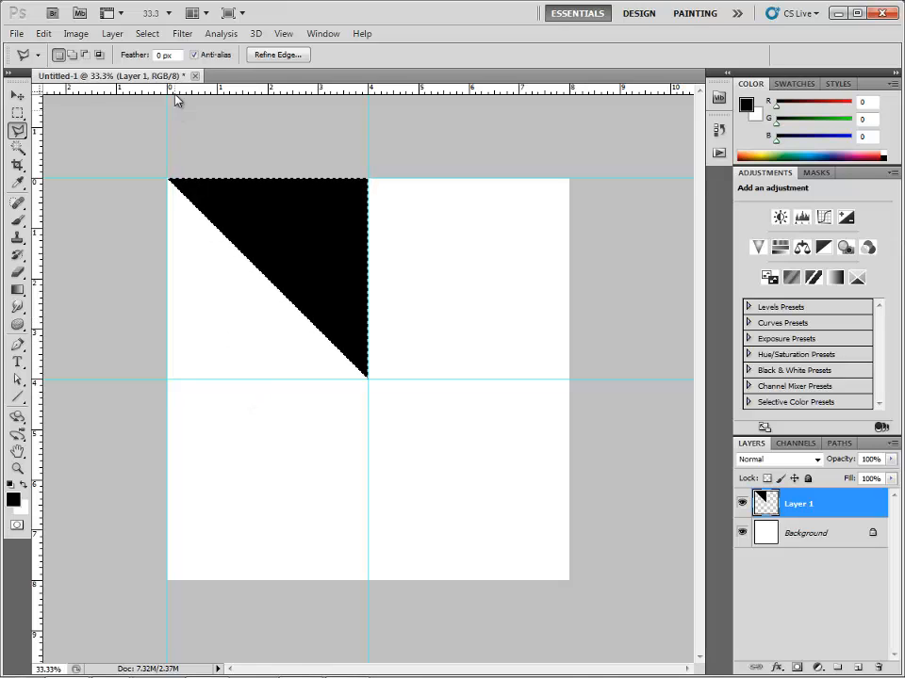
click(149, 35)
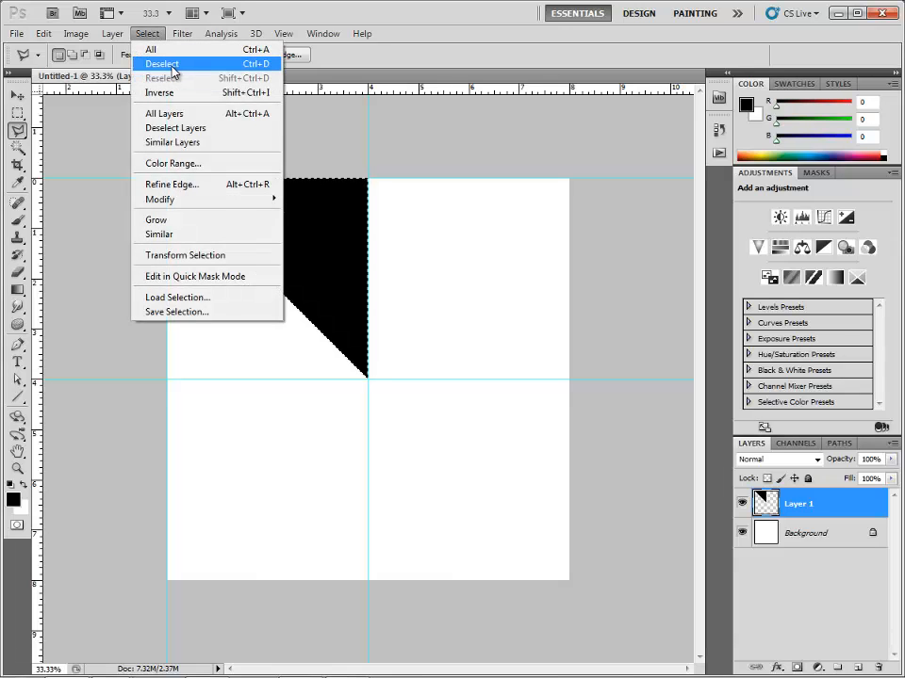
click(264, 66)
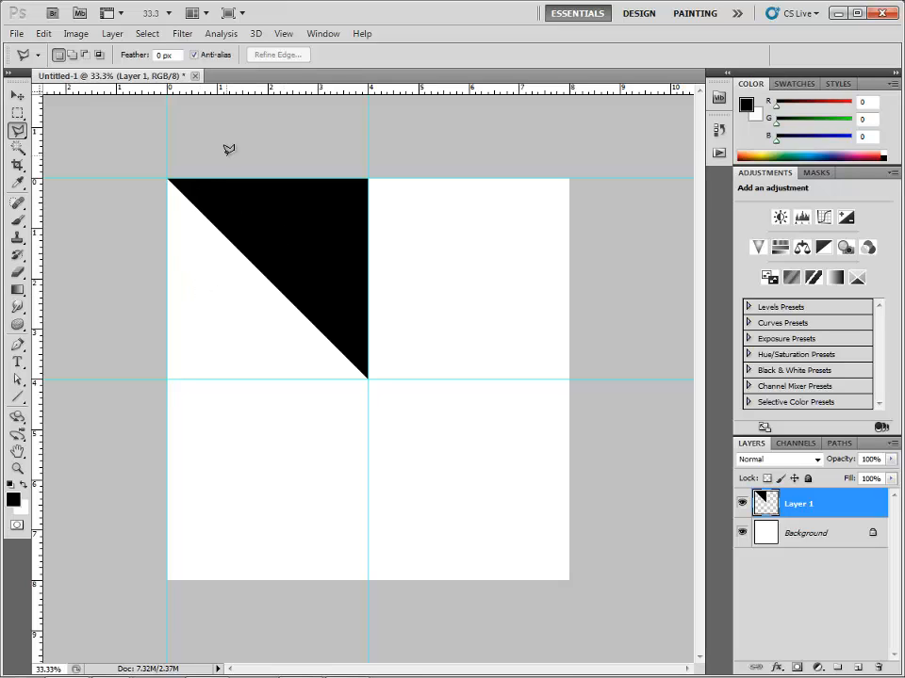
click(283, 36)
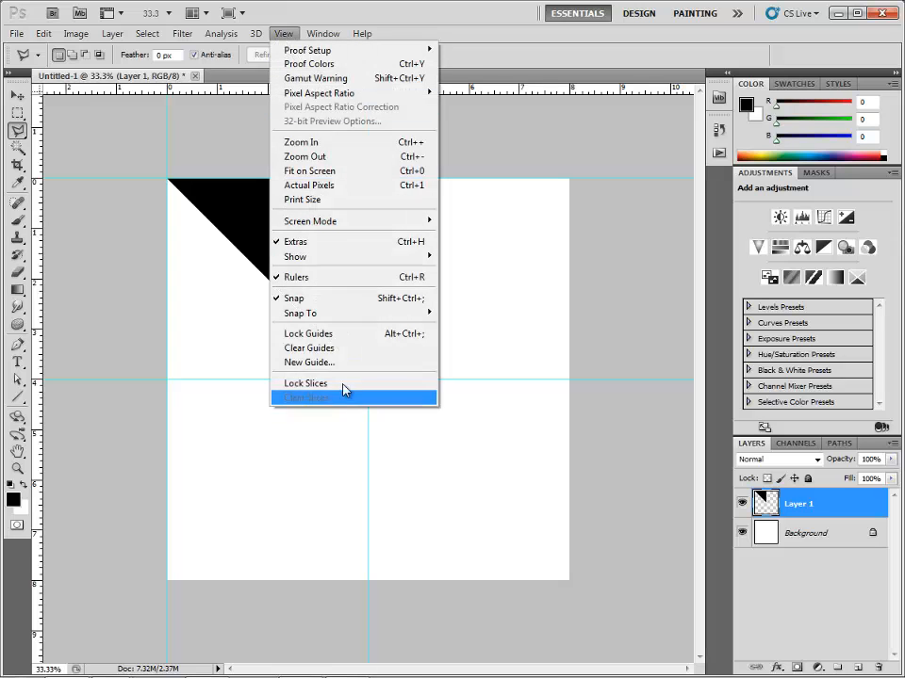
click(348, 354)
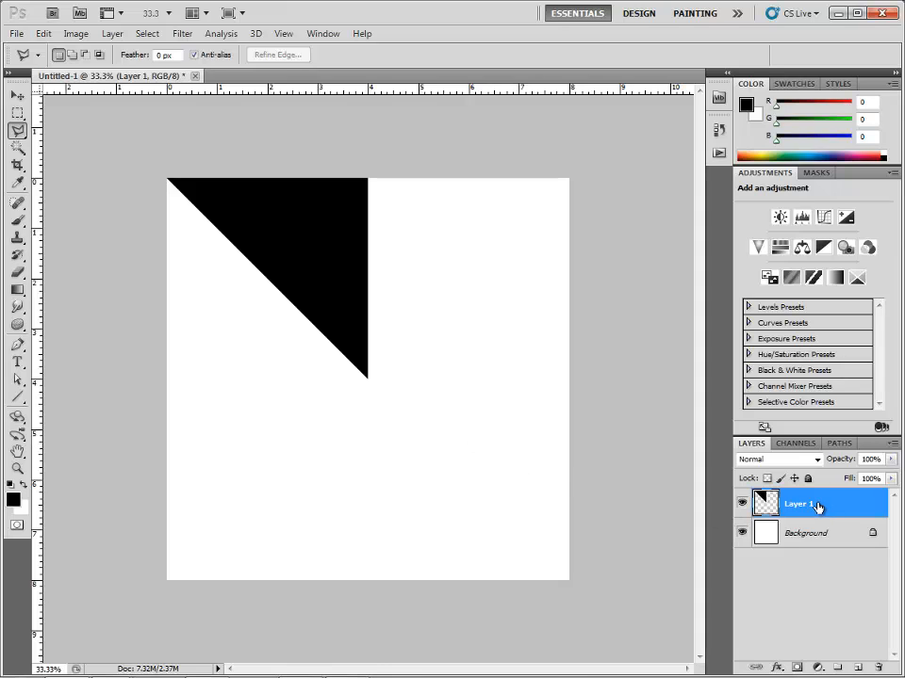
Duplicate the black triangle's layer, Layer 1.
drag(818, 507, 859, 664)
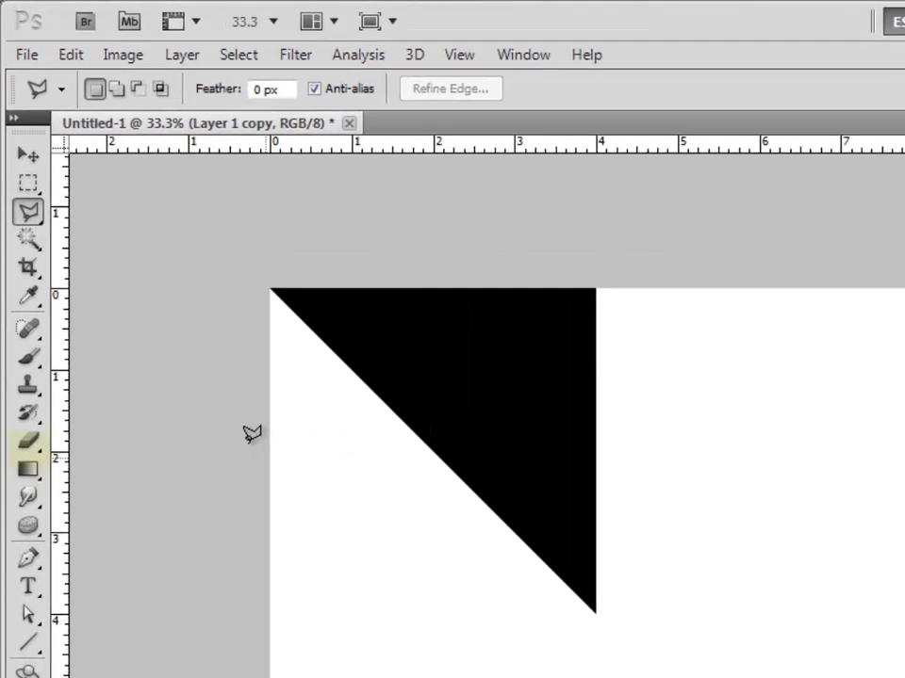
Activate the Eraser tool and look through its brush presets and the option for loading more brushes.
click(32, 456)
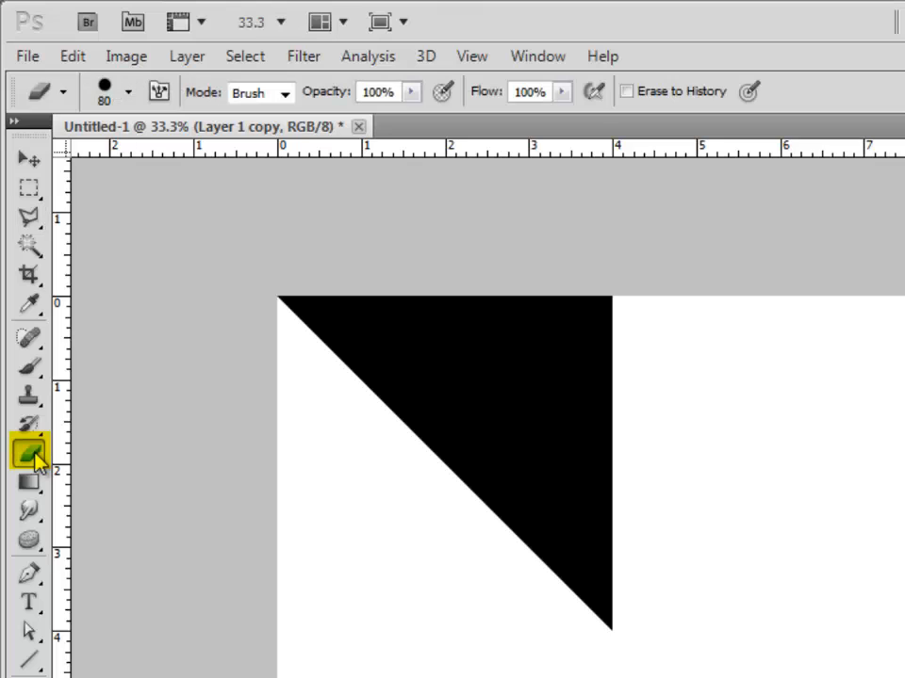
click(132, 100)
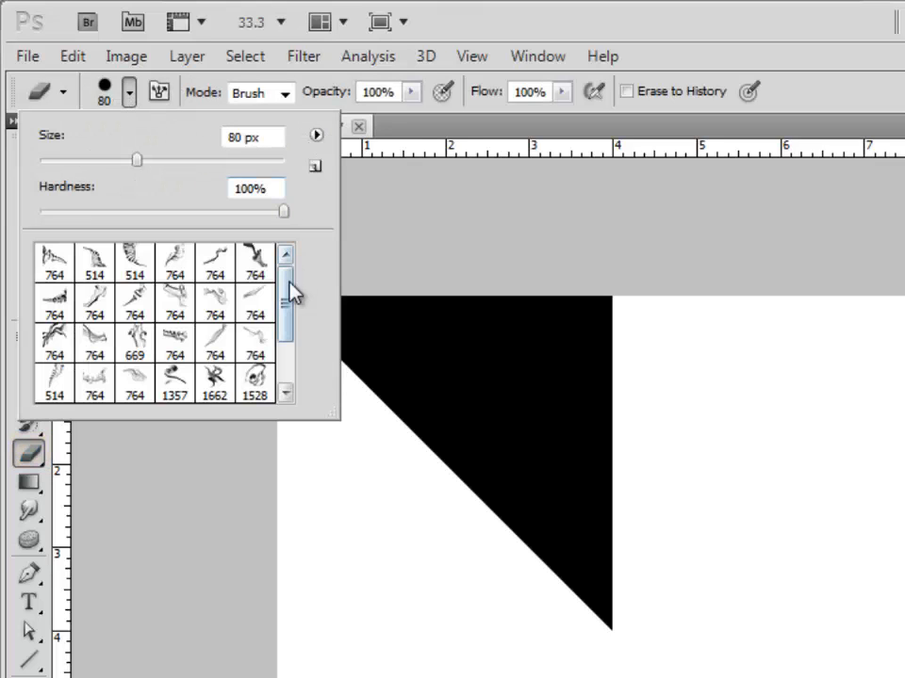
mouse_move(295, 299)
mouse_down()
mouse_move(289, 368)
mouse_move(287, 269)
mouse_move(281, 364)
mouse_move(302, 226)
mouse_up()
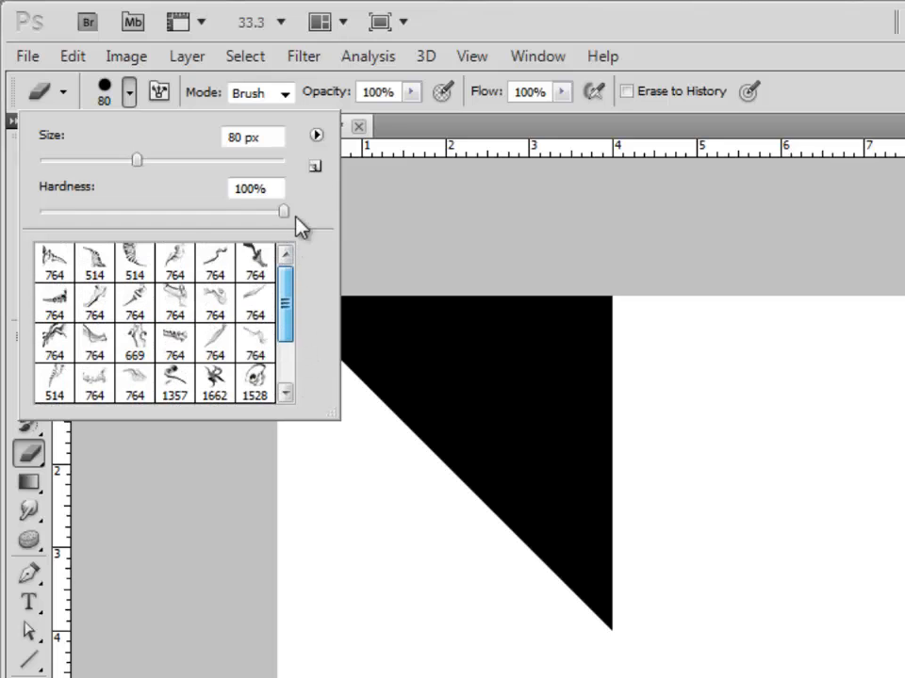
click(320, 141)
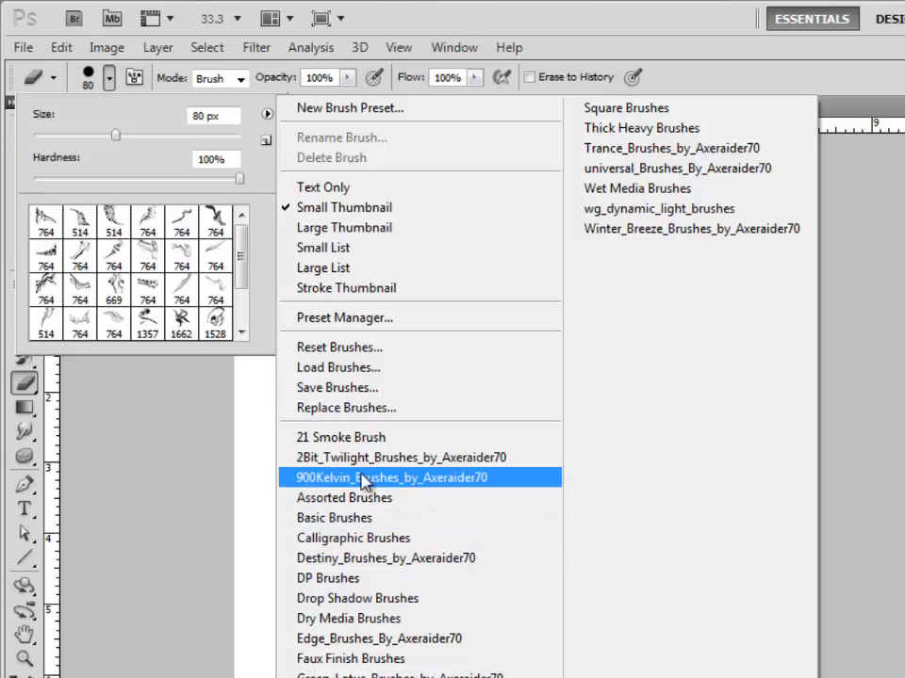
click(321, 374)
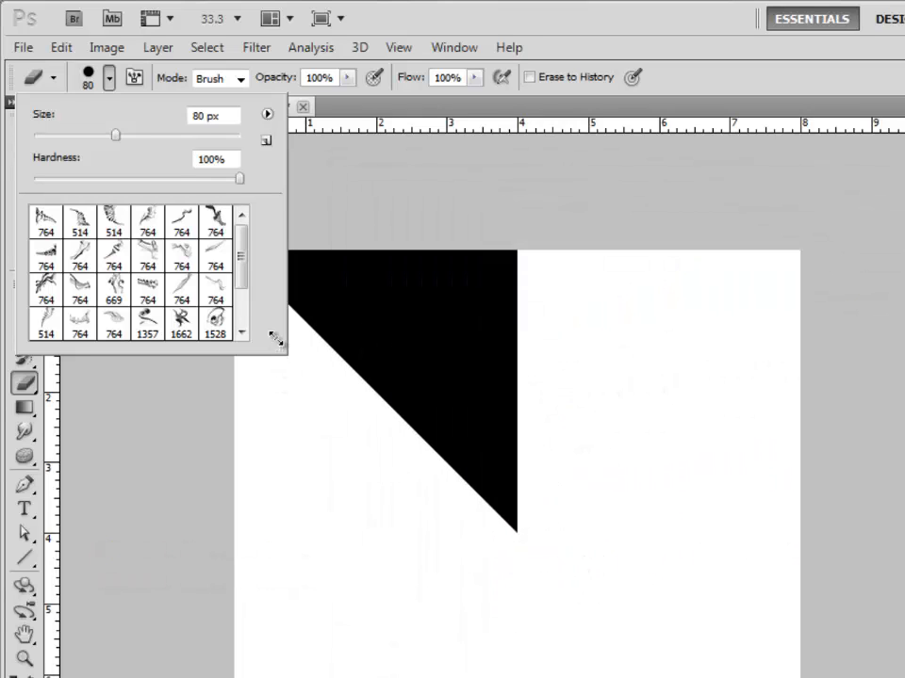
mouse_move(247, 262)
mouse_down()
mouse_move(242, 313)
mouse_move(246, 251)
mouse_up()
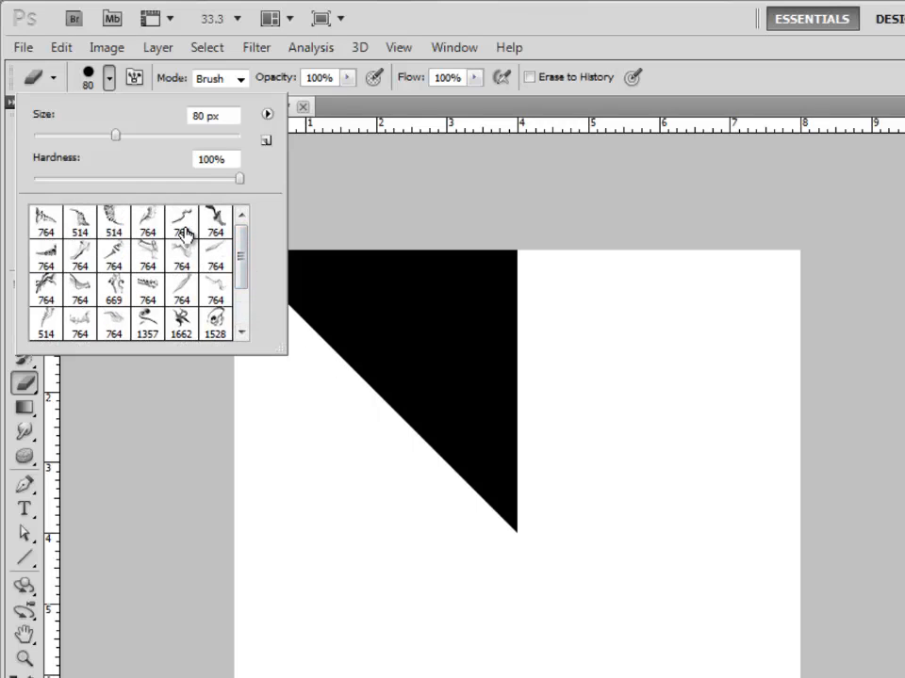
Choose the branching smoke brush in the third row of presets and set its size to 401 px.
click(150, 224)
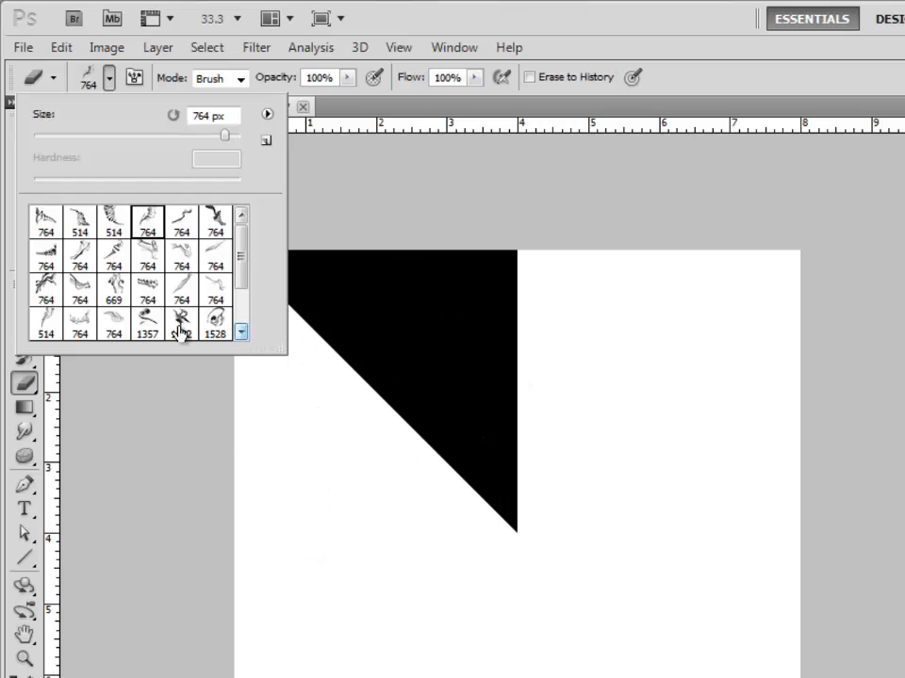
click(55, 290)
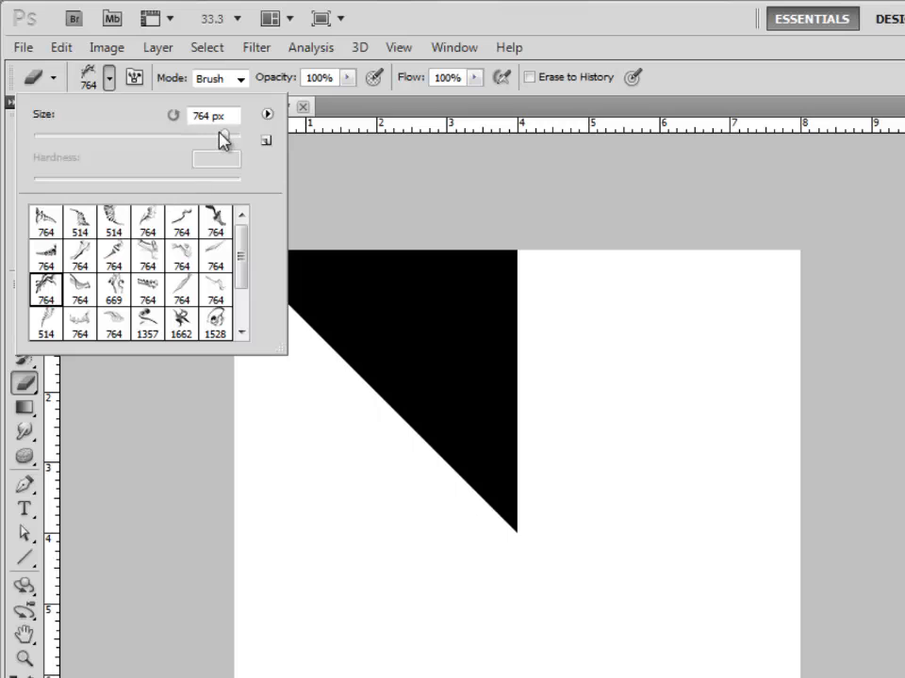
drag(225, 140, 210, 139)
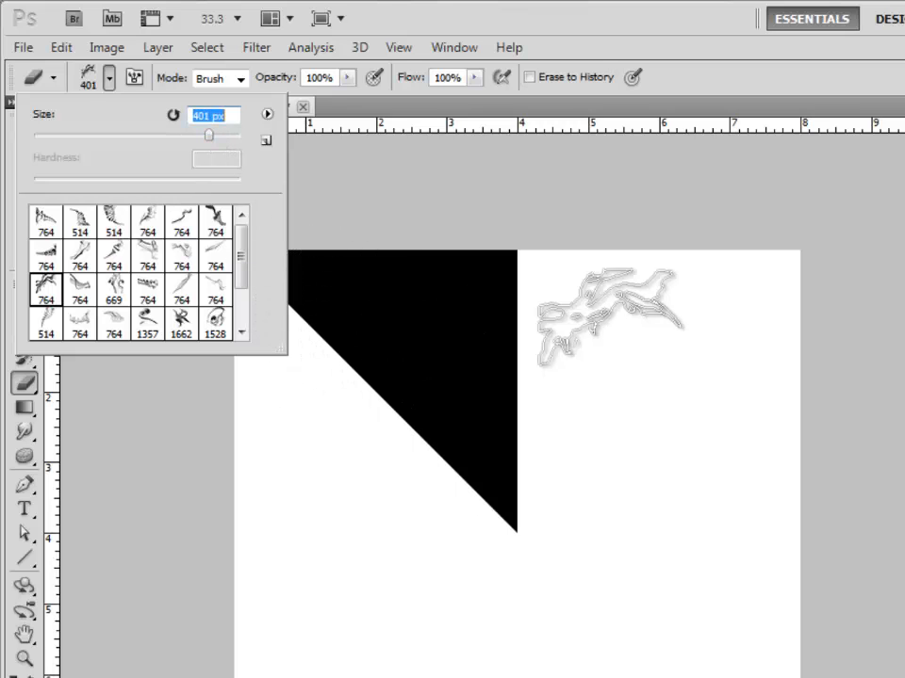
click(651, 358)
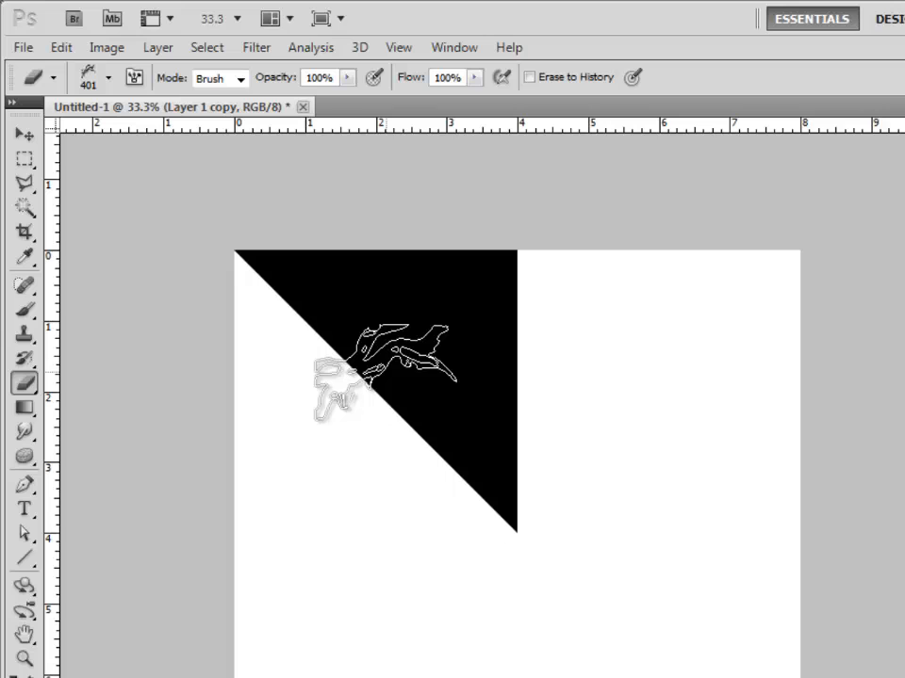
Try erasing one smoke stamp at the triangle's diagonal edge and another by its vertical edge, undoing each.
key(ctrl+plus)
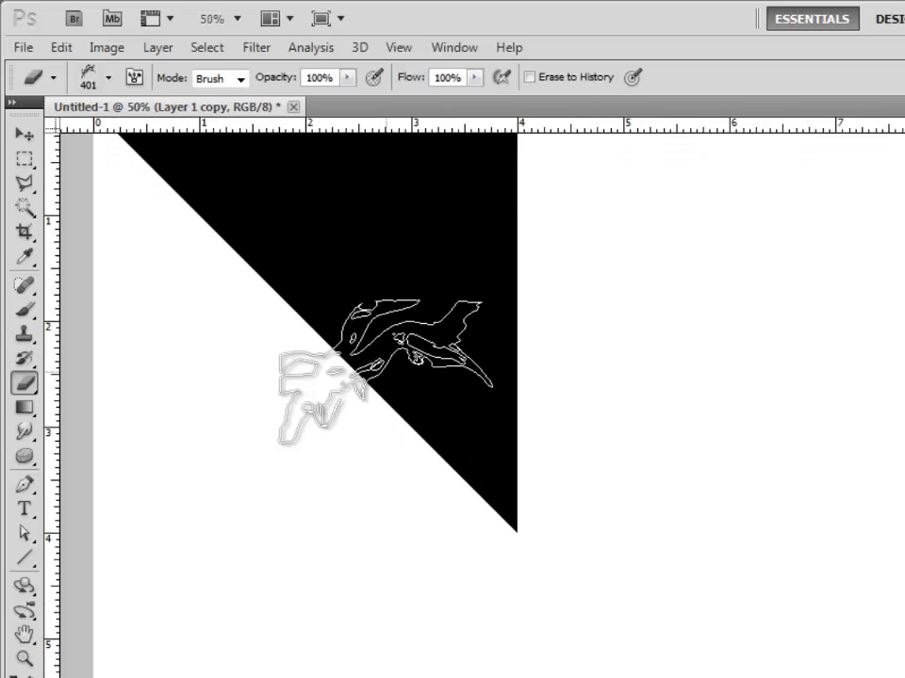
drag(383, 373, 480, 580)
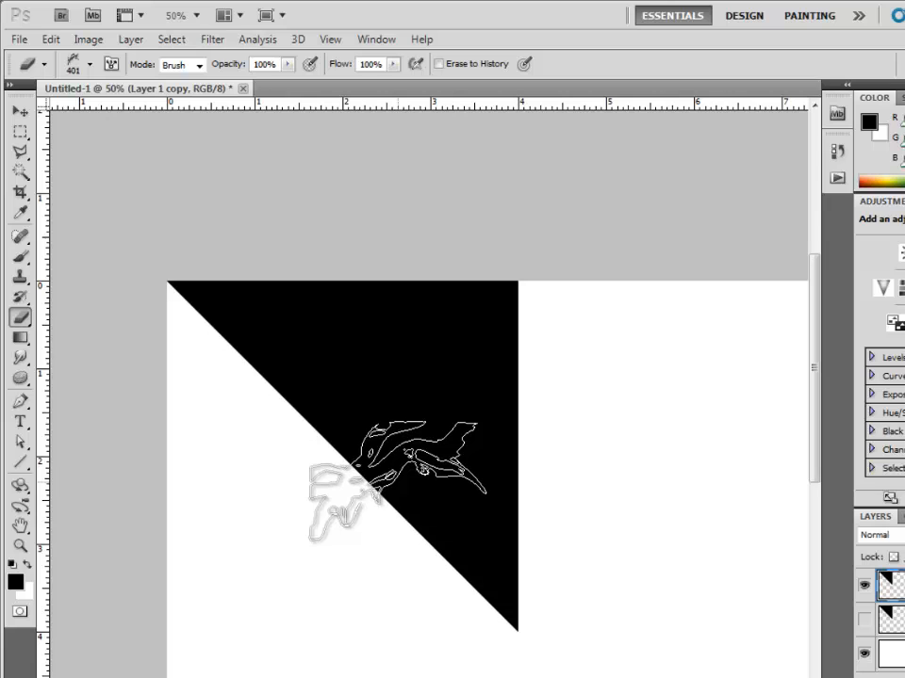
click(391, 482)
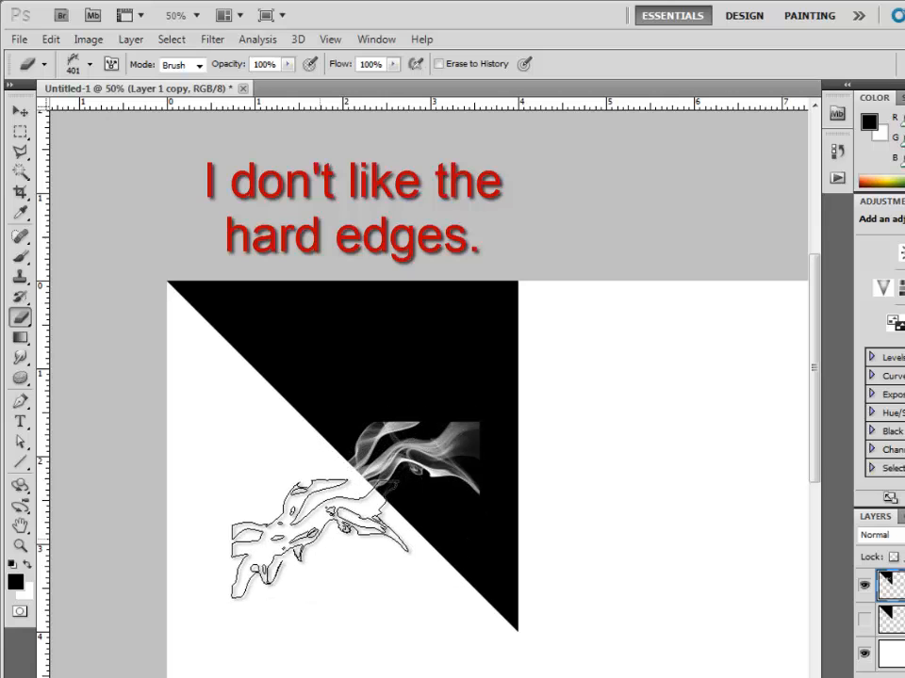
key(ctrl+z)
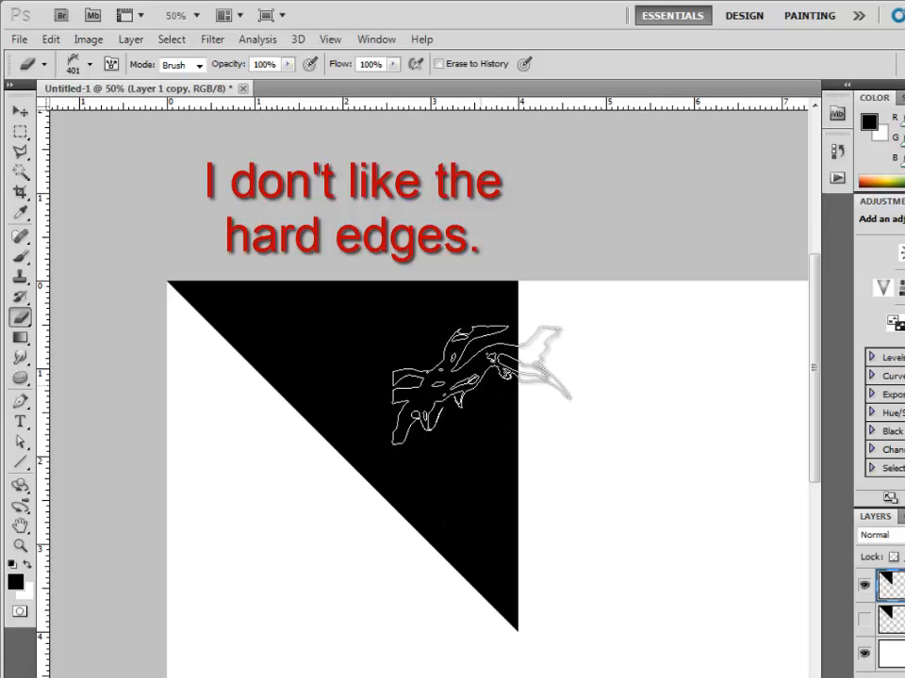
click(481, 384)
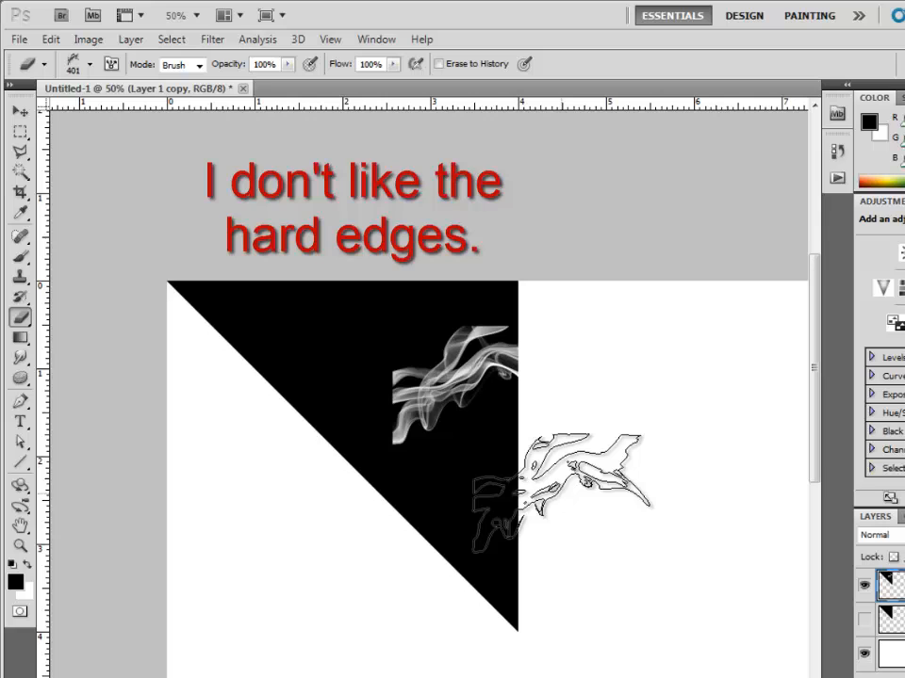
key(ctrl+z)
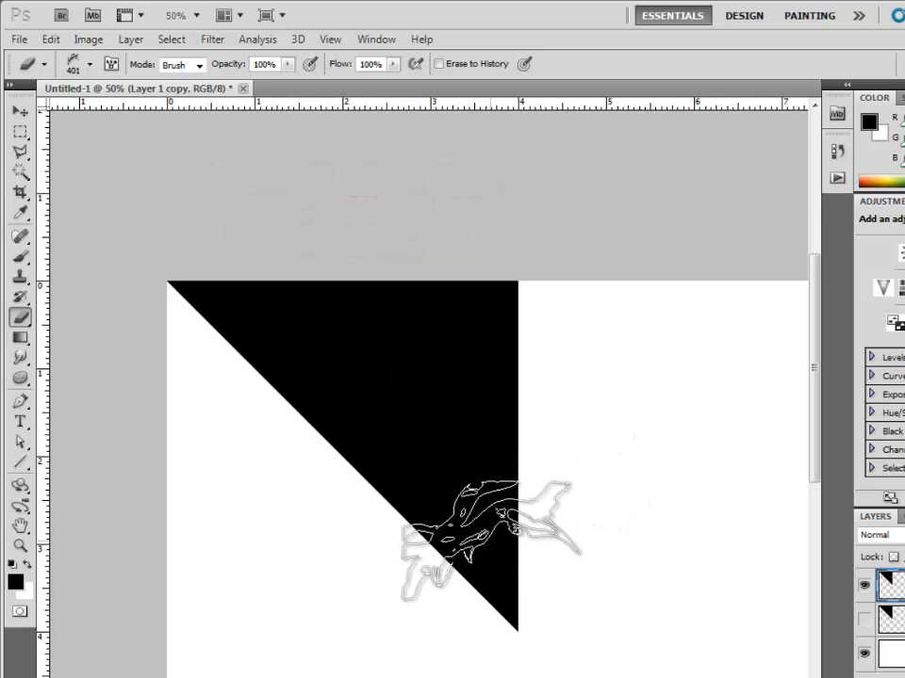
Erase one smoke stamp across the triangle's narrow lower part, spanning its diagonal and vertical edges.
click(491, 540)
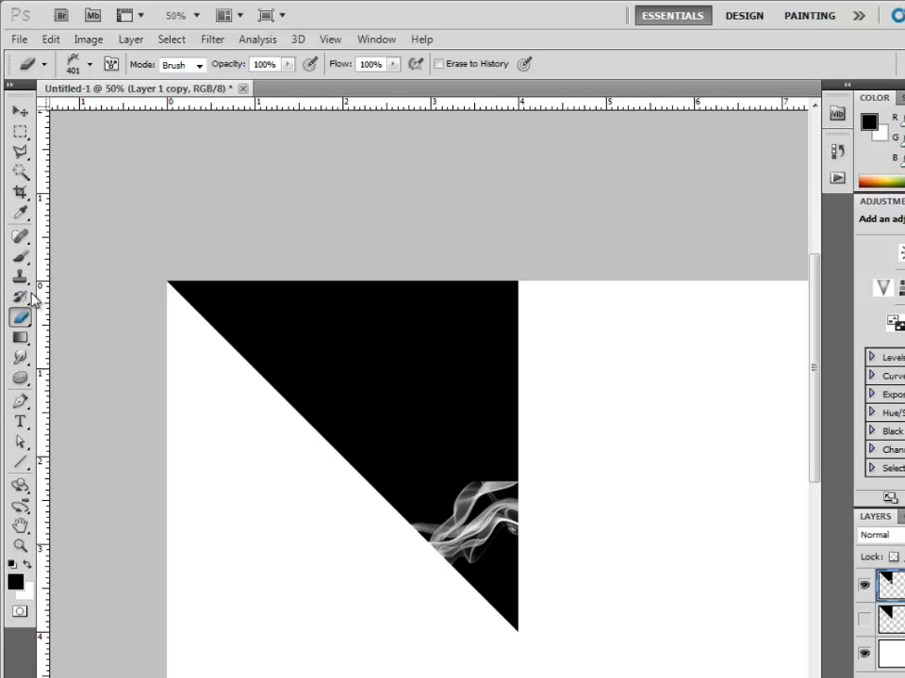
Choose the thick dark smoke brush, size it to 900 px and erase one stamp from the triangle's upper corner down to the existing smoke.
click(90, 65)
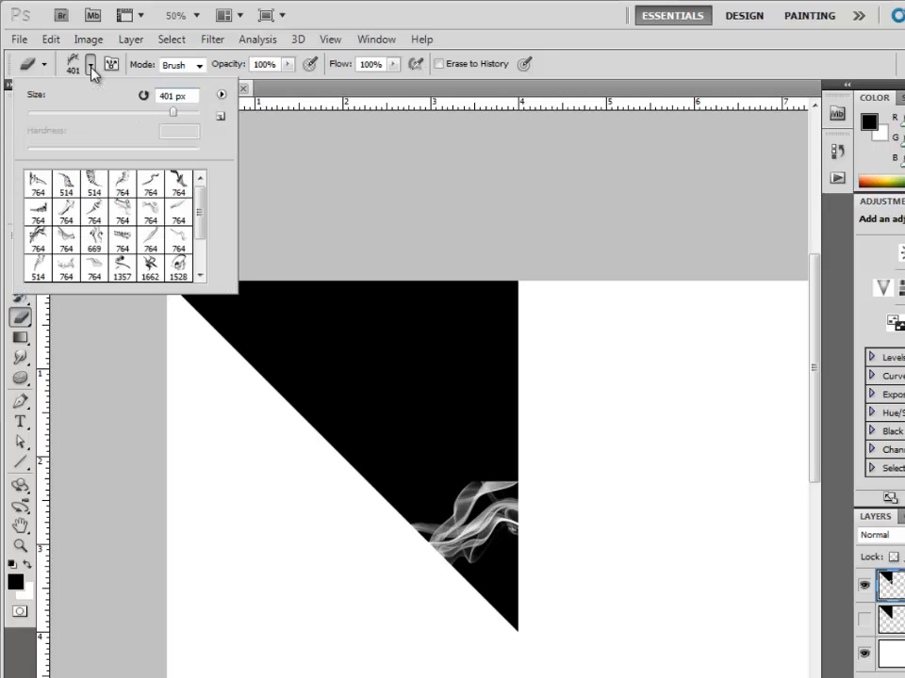
click(178, 184)
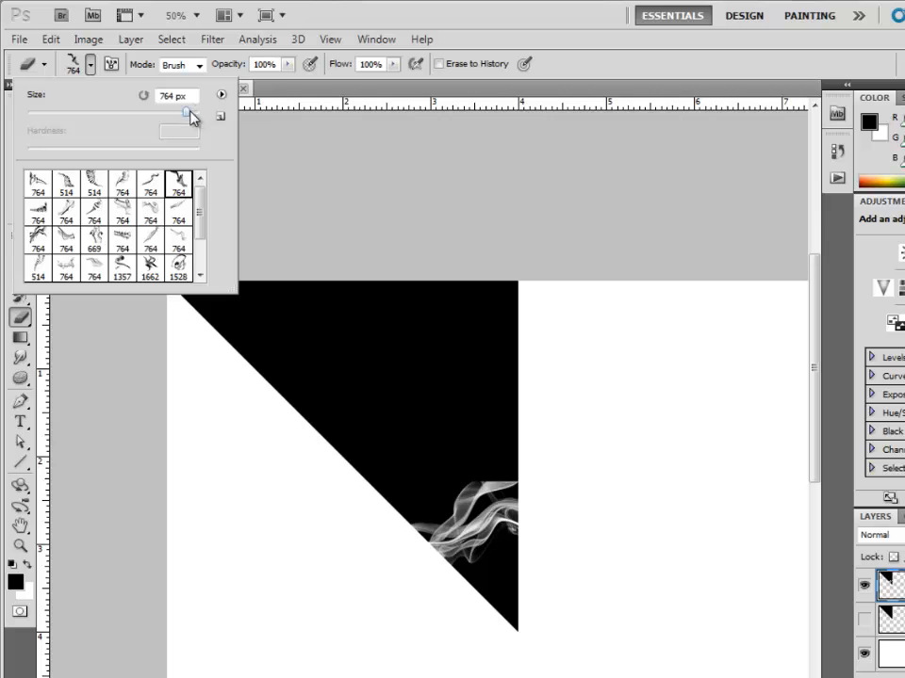
drag(191, 115, 196, 115)
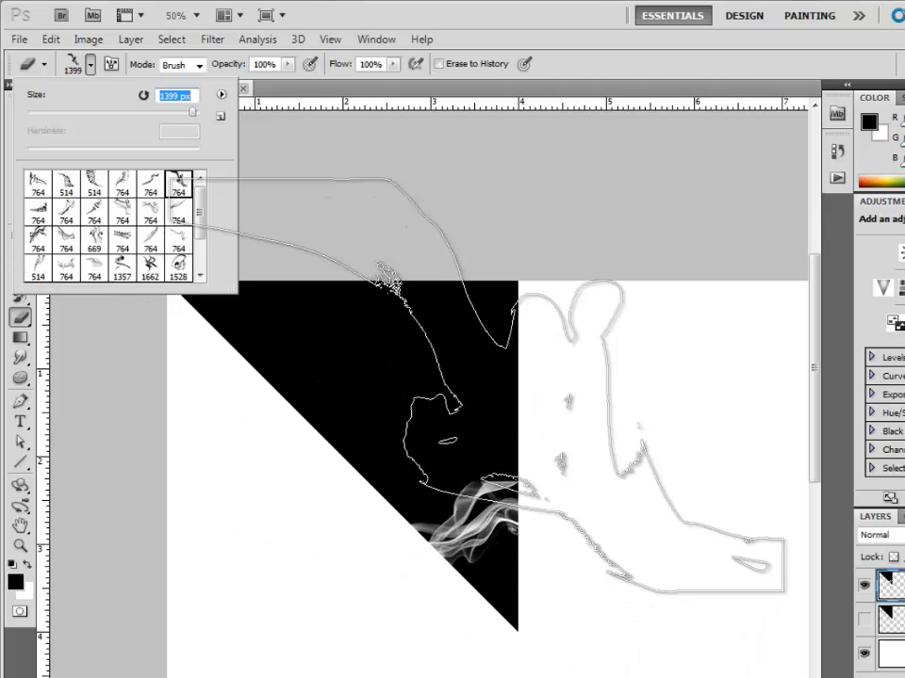
key(Return)
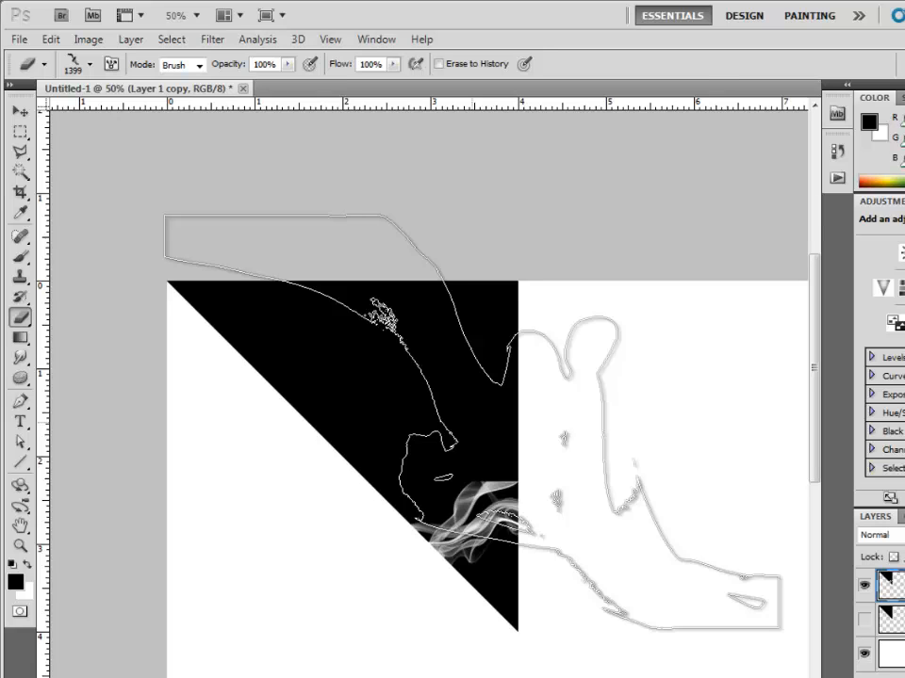
key(bracketleft)
key(bracketleft)
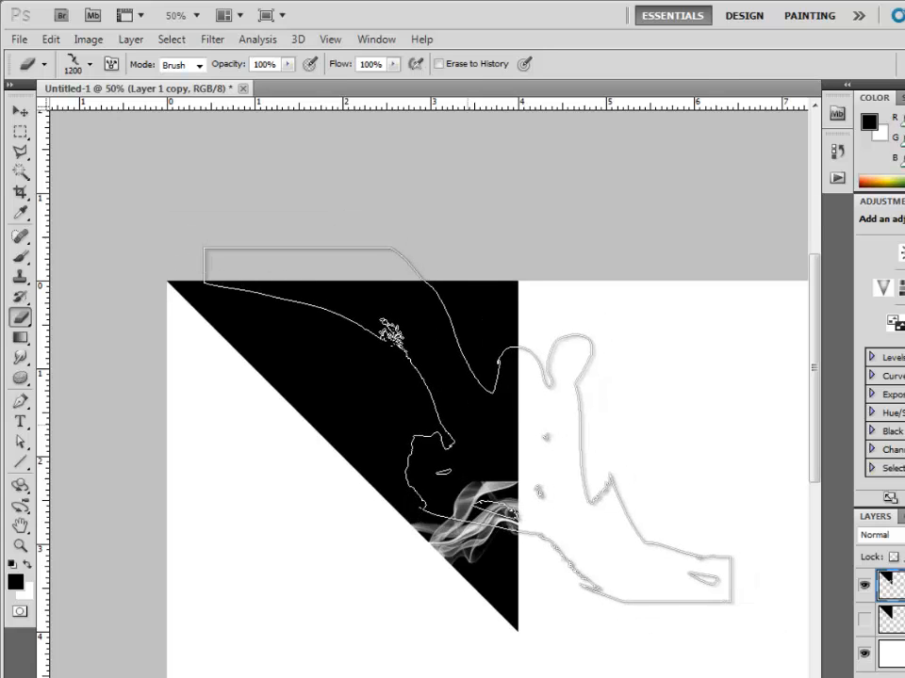
key(bracketleft)
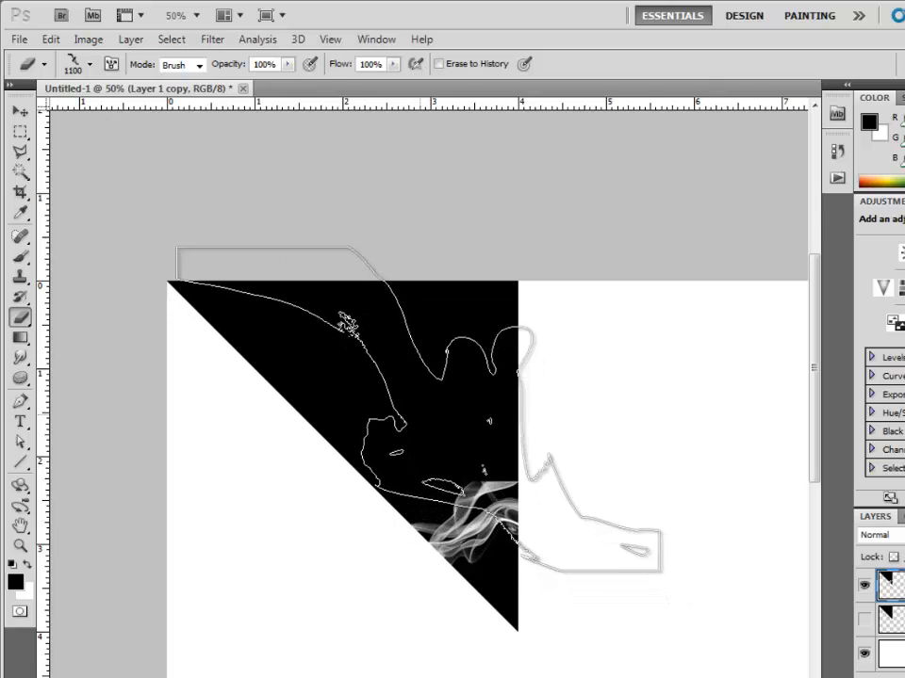
key(bracketleft)
key(bracketleft)
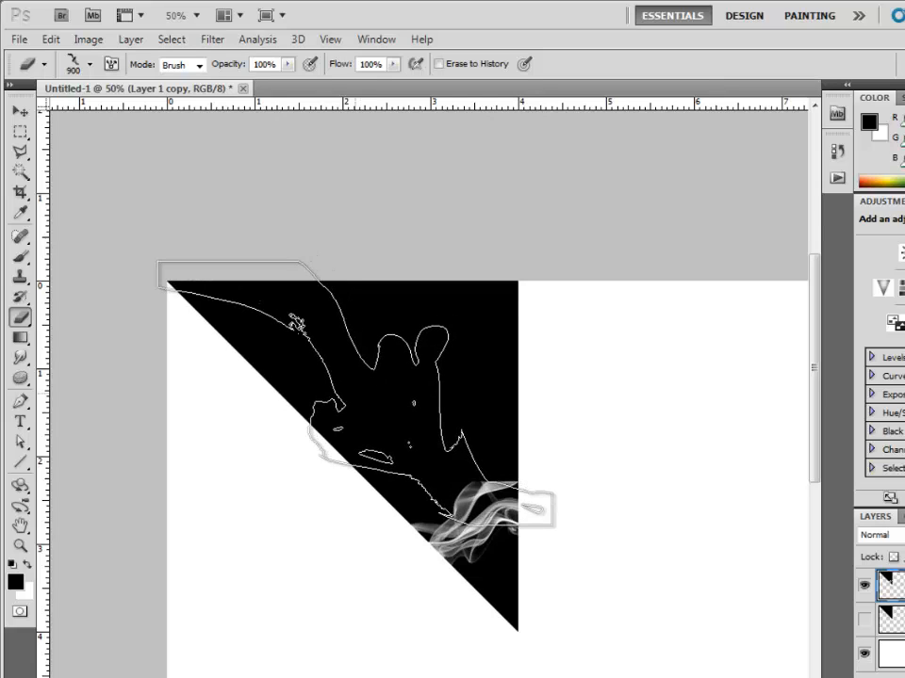
click(355, 393)
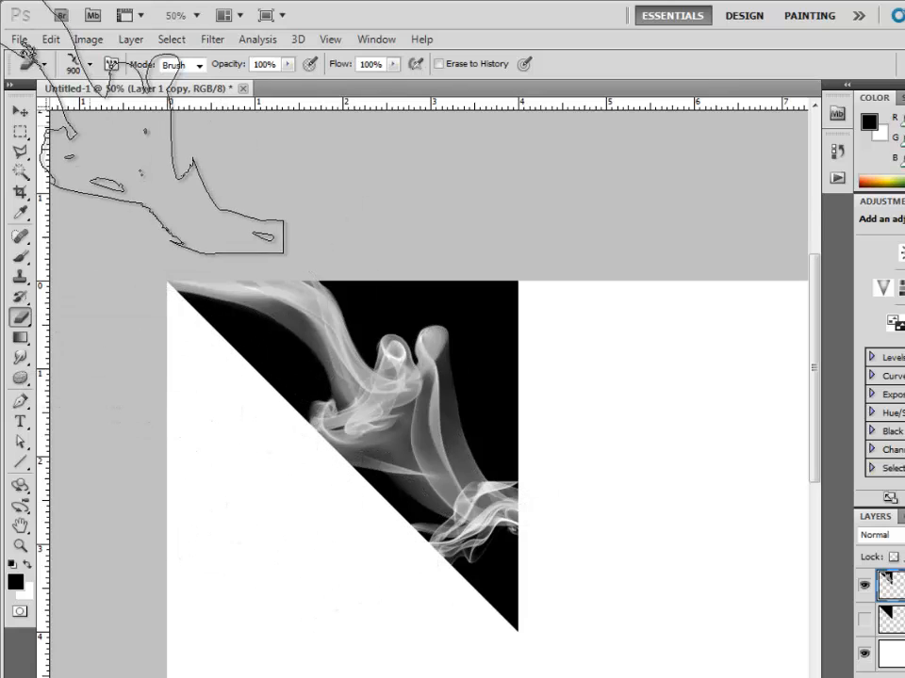
Choose the 1528 px skull-shaped brush, reduce it to 329 px and erase it twice on the triangle's vertical edge above the lower smoke.
click(89, 65)
scroll(193, 250, down, 2)
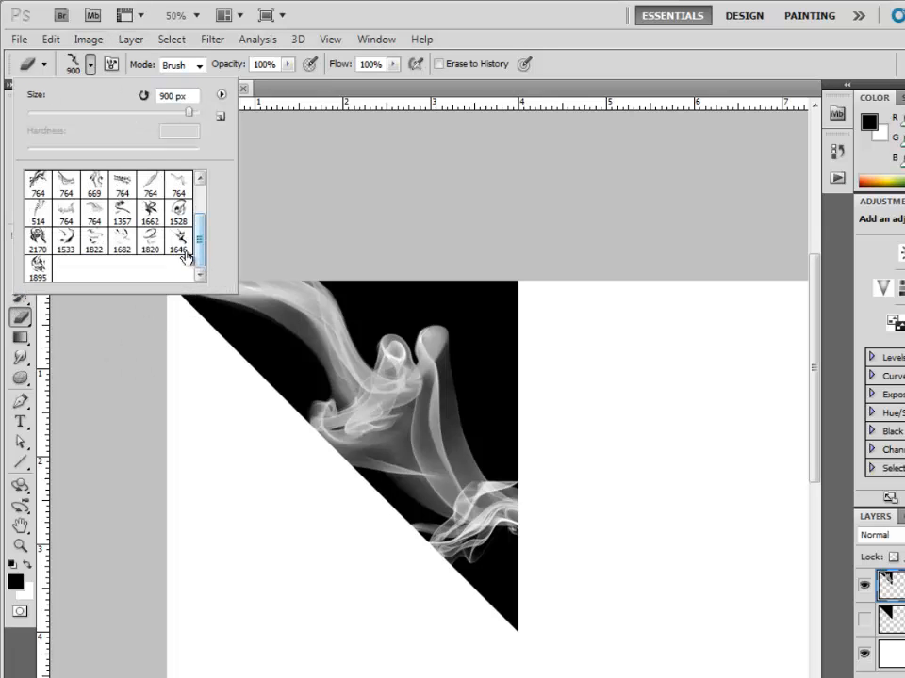
click(180, 213)
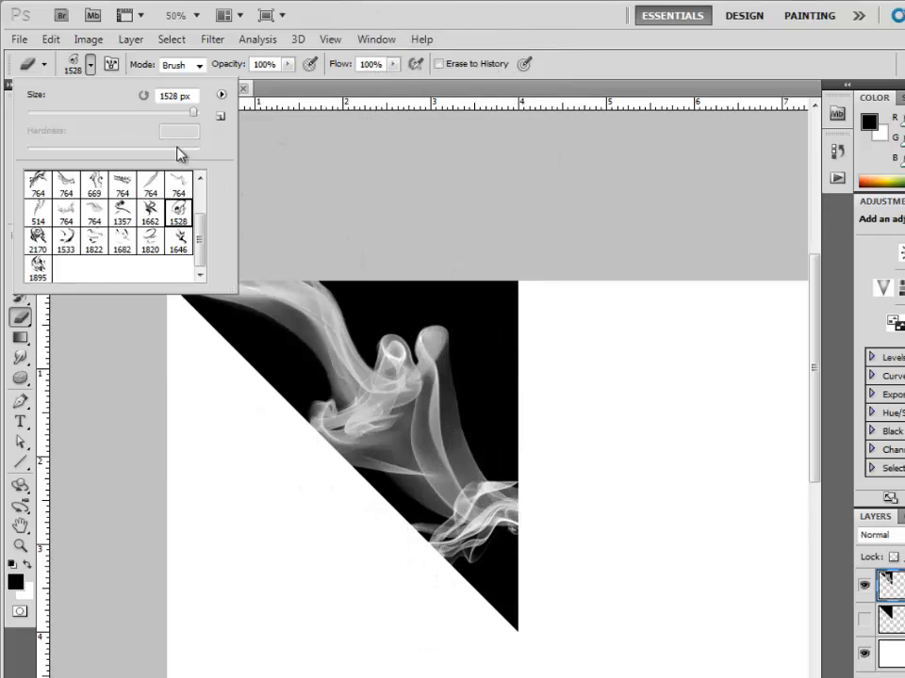
mouse_move(171, 120)
mouse_down()
mouse_move(157, 120)
mouse_move(167, 110)
mouse_up()
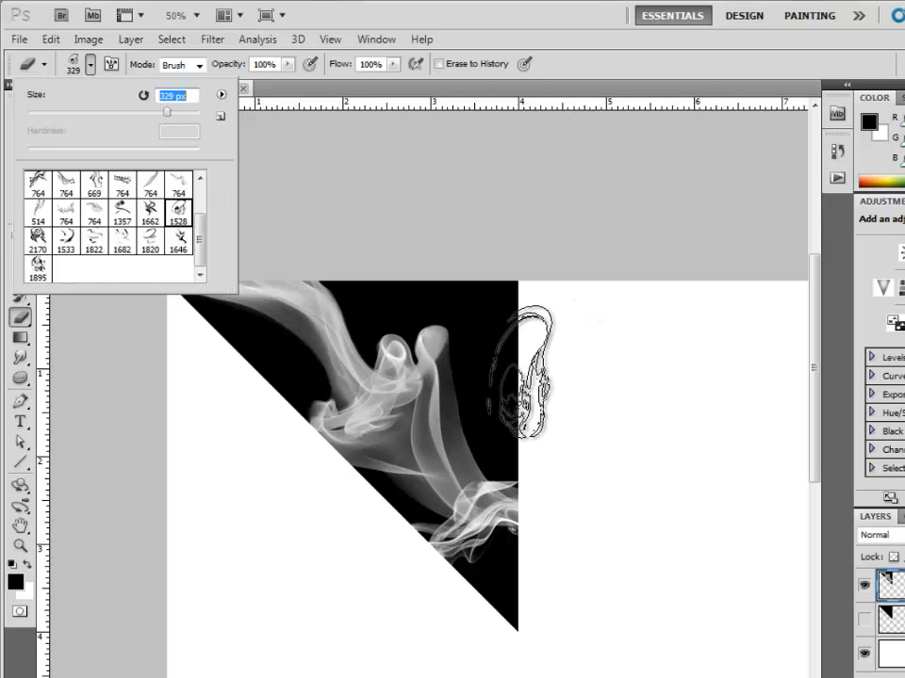
click(514, 372)
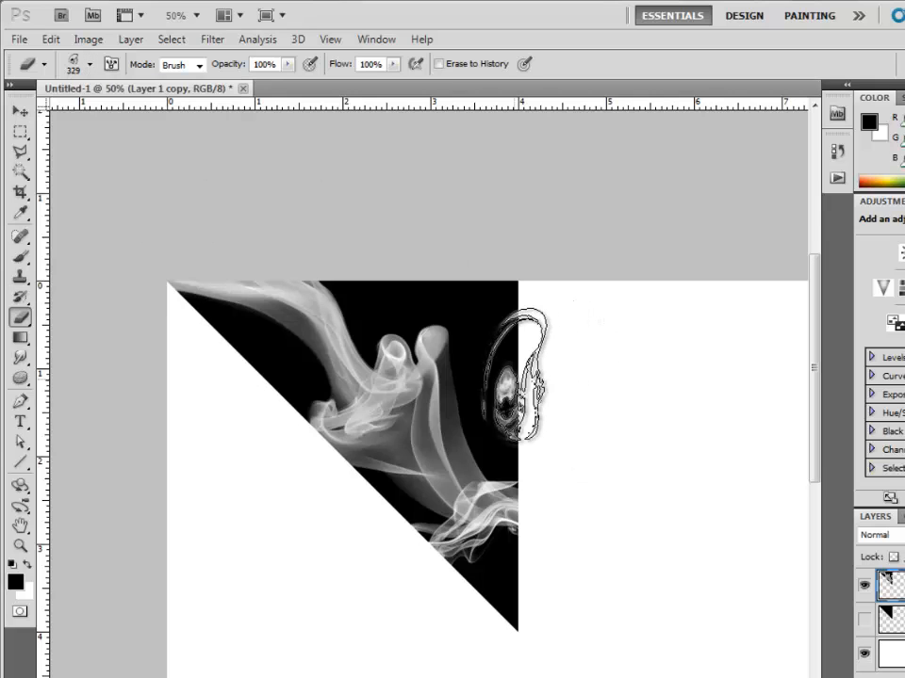
click(513, 374)
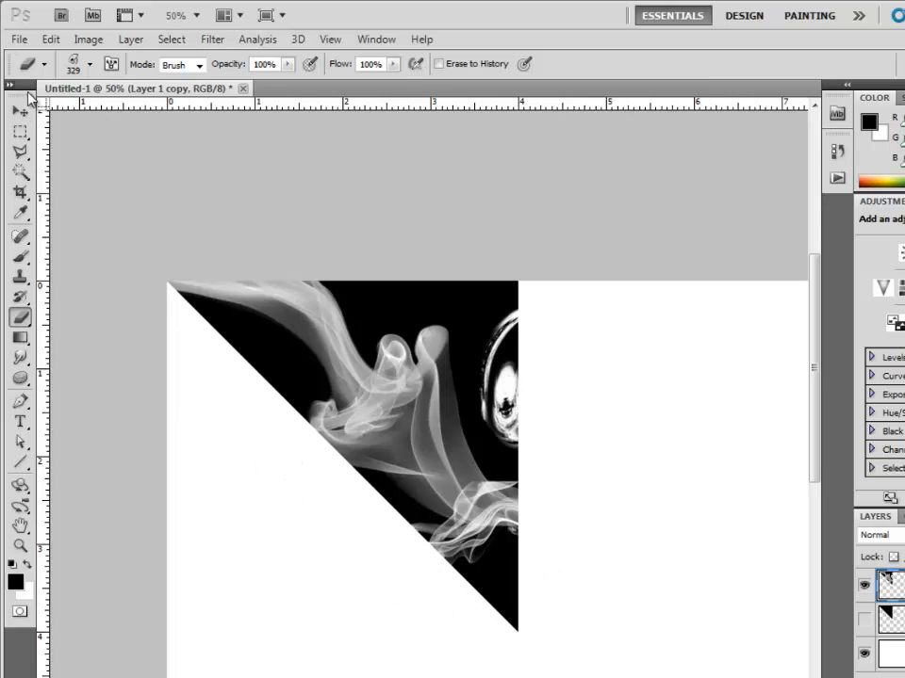
Choose the 1646 px brush and erase part of its shape at the triangle's lower tip, keeping the original brush size.
click(89, 64)
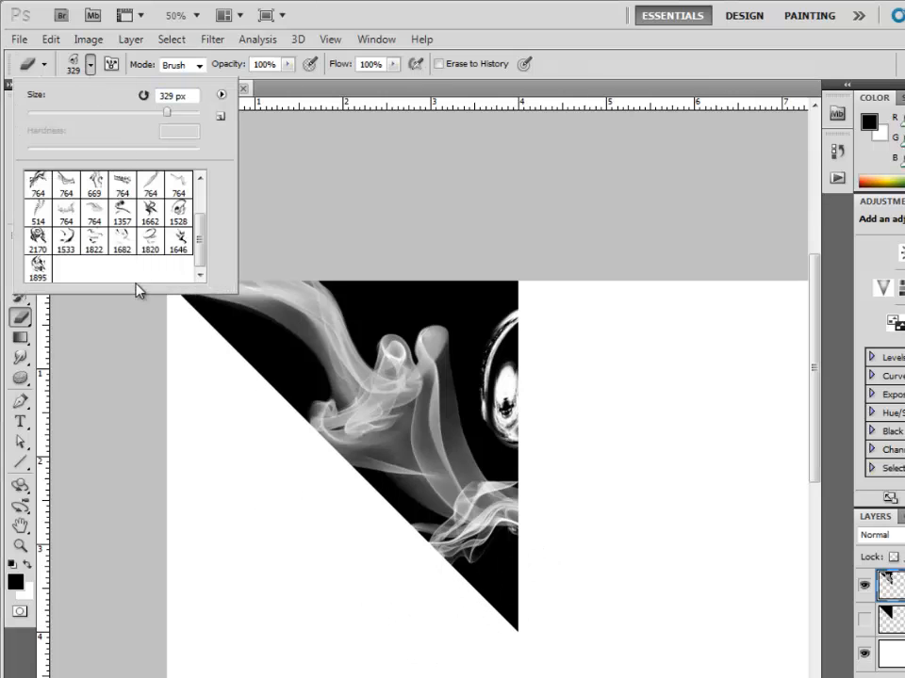
click(181, 247)
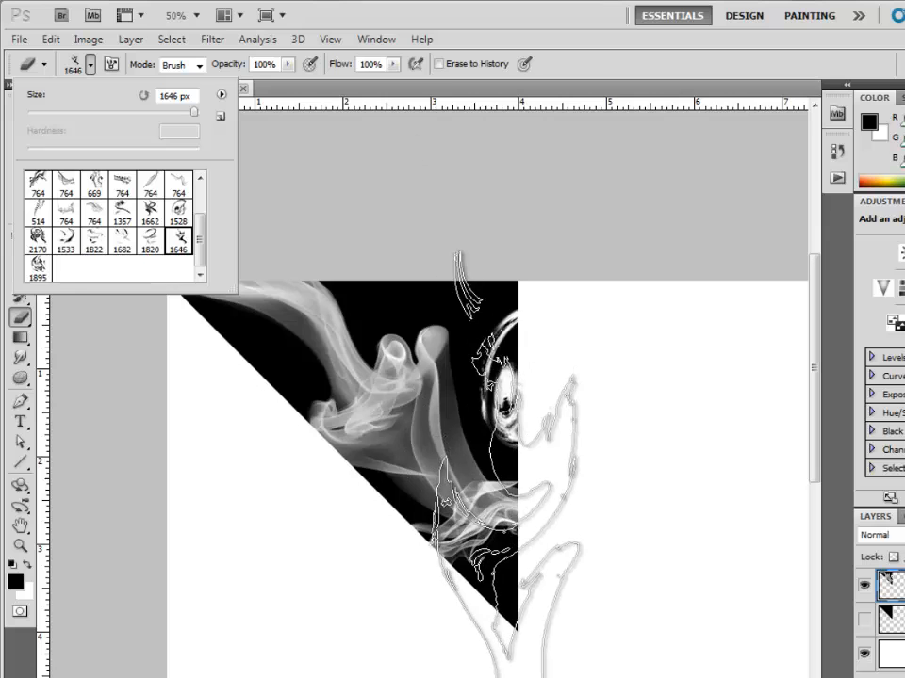
scroll(579, 471, down, 1)
scroll(580, 471, down, 4)
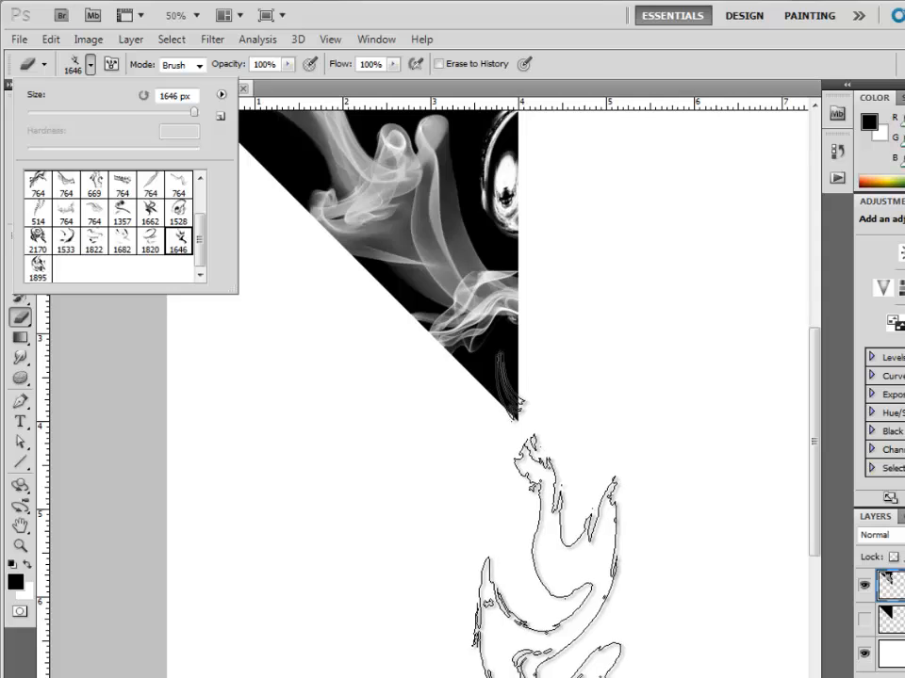
click(545, 660)
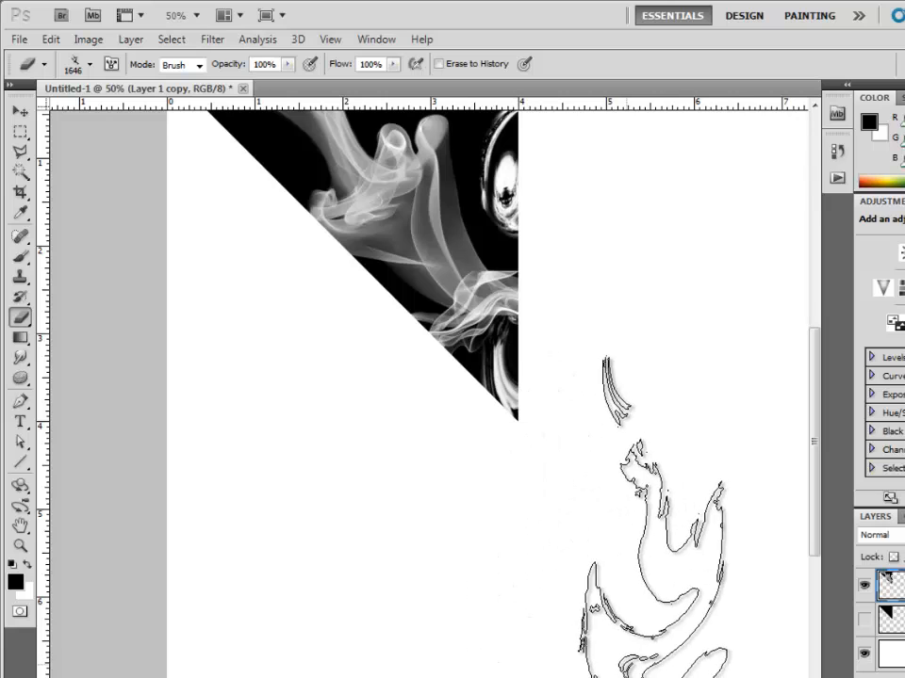
scroll(650, 480, up, 2)
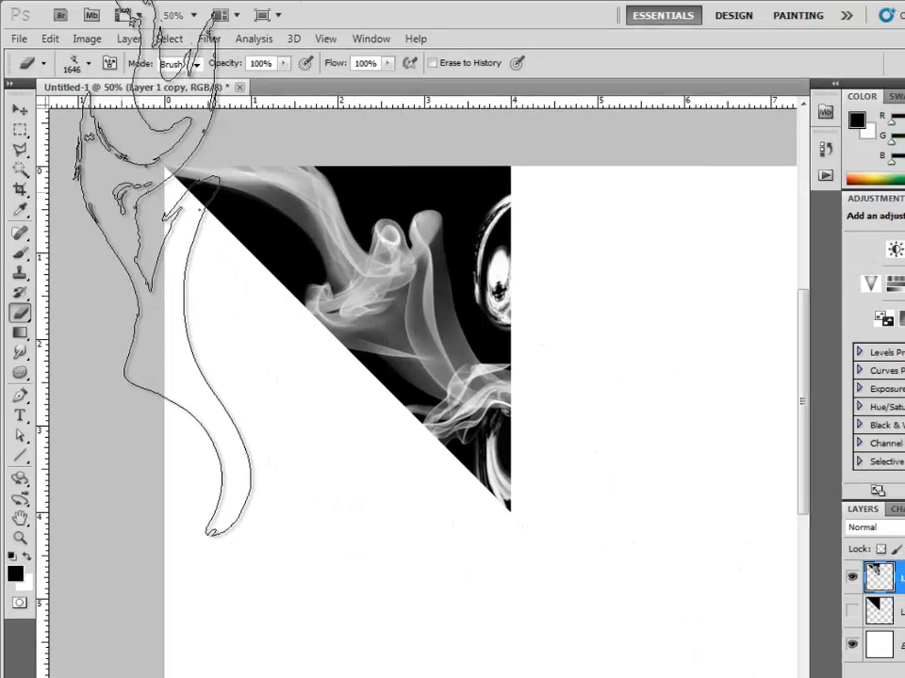
Duplicate the erased triangle layer with the Move tool, offsetting the copy horizontally toward the canvas's empty right side.
click(20, 111)
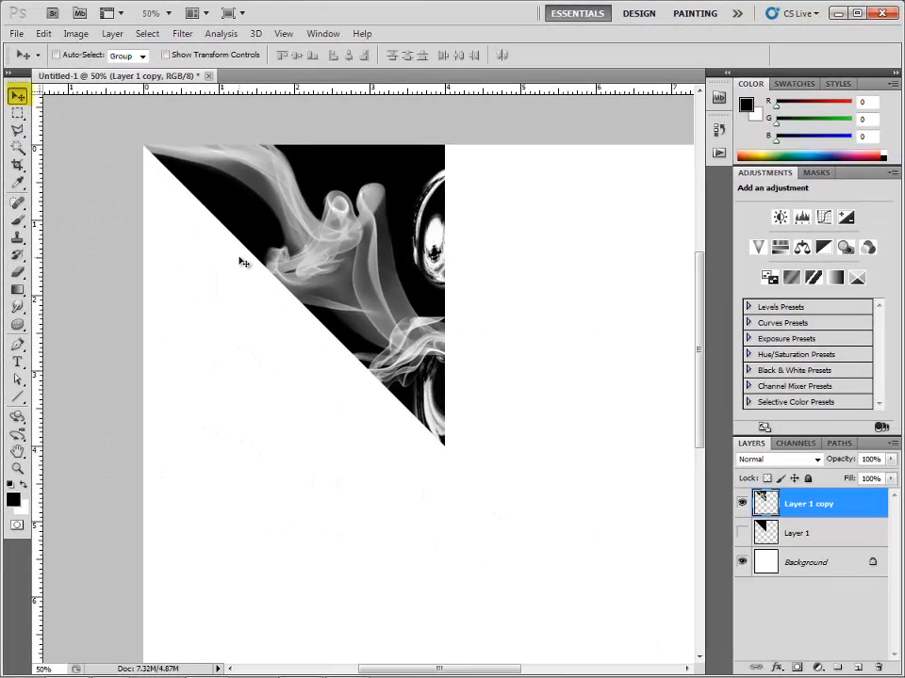
key(ctrl+bracketleft)
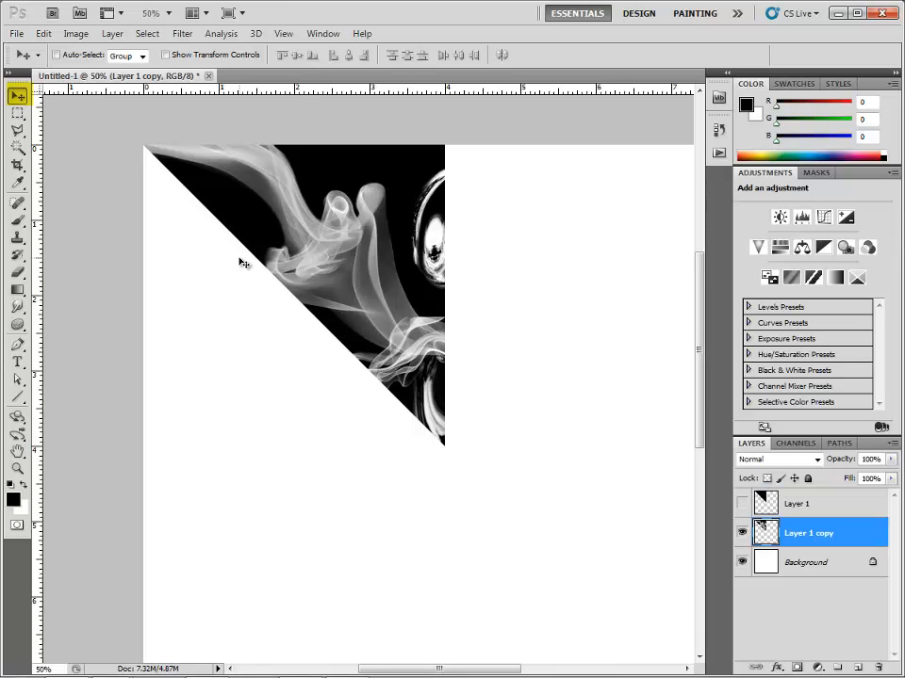
key(ctrl+bracketright)
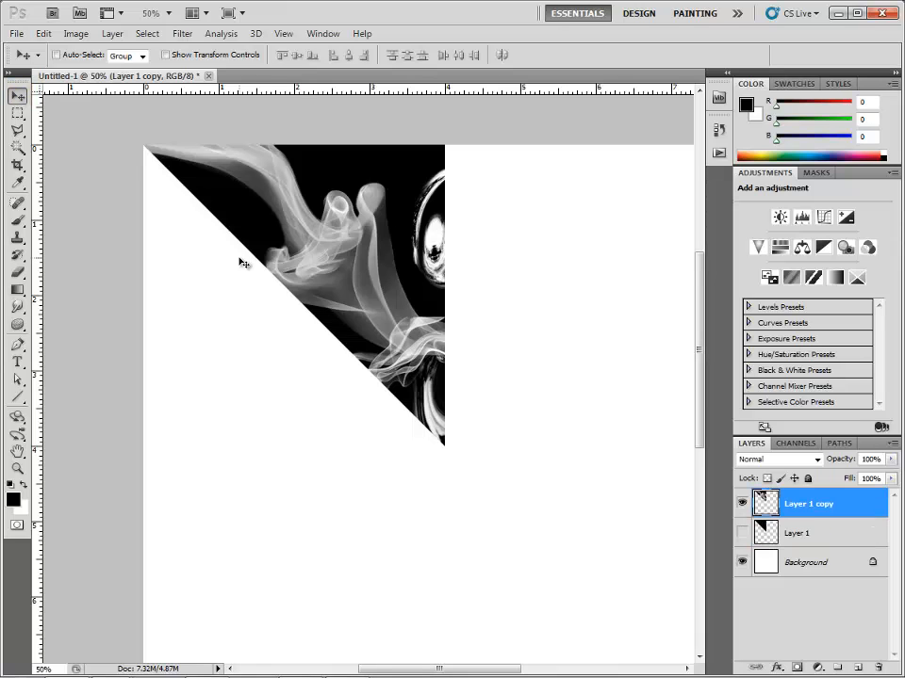
key(ctrl+minus)
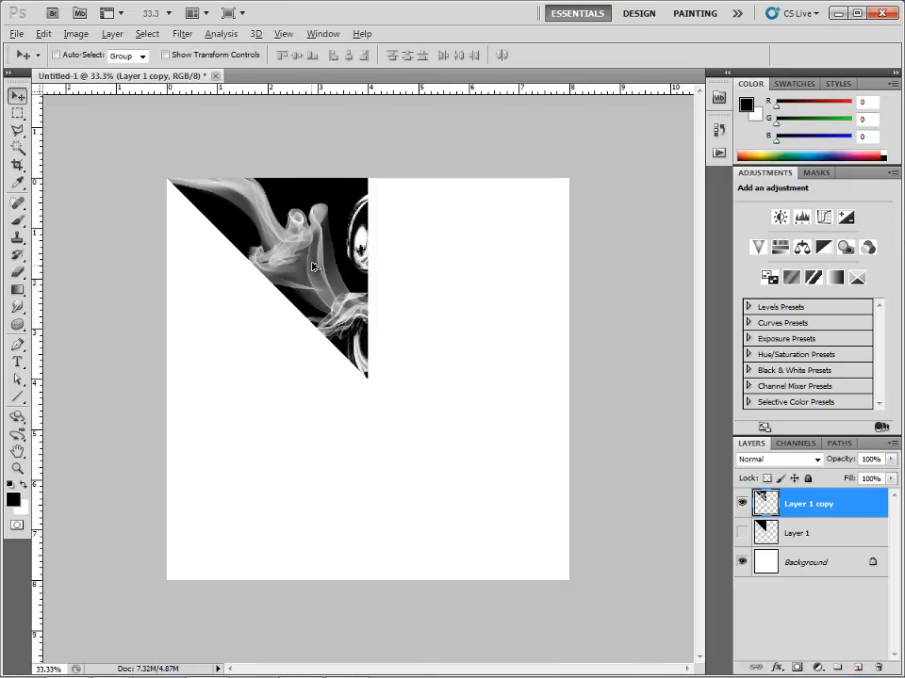
drag(313, 264, 490, 264)
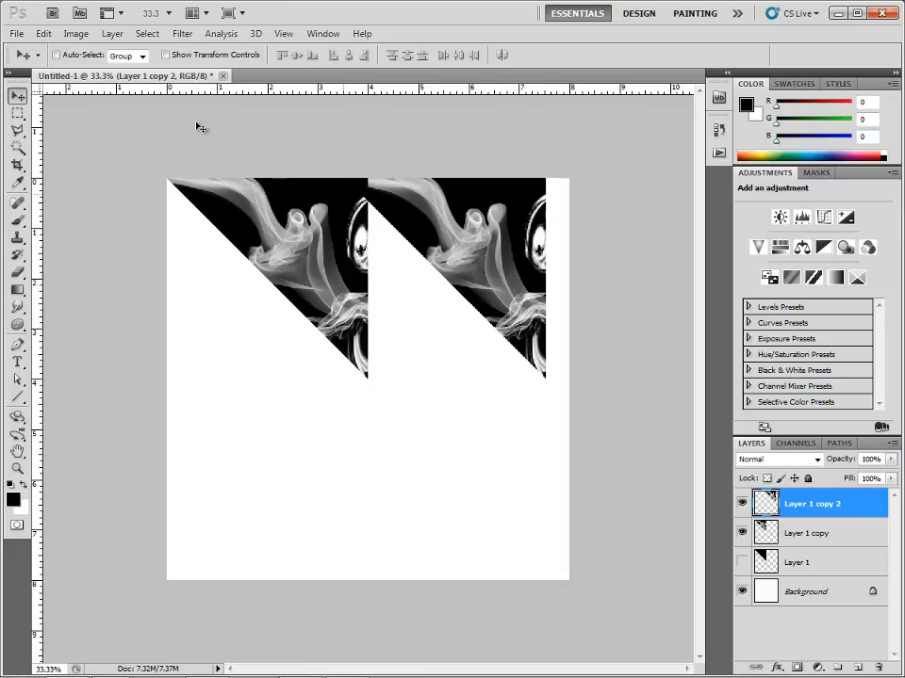
Flip the duplicate triangle horizontally against the original's vertical edge and merge it down into the Layer 1 copy layer.
click(45, 35)
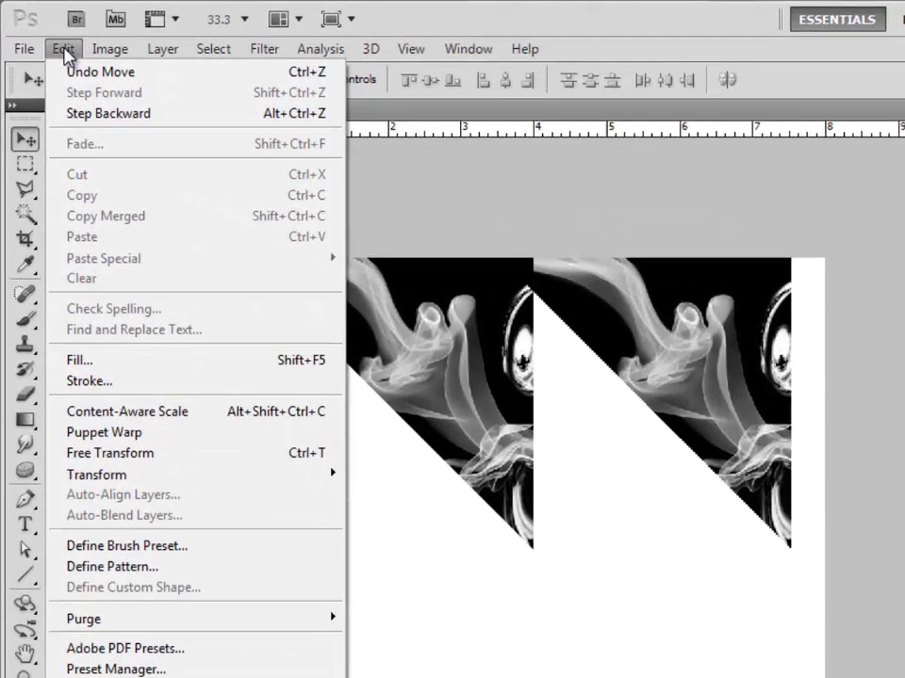
mouse_move(104, 474)
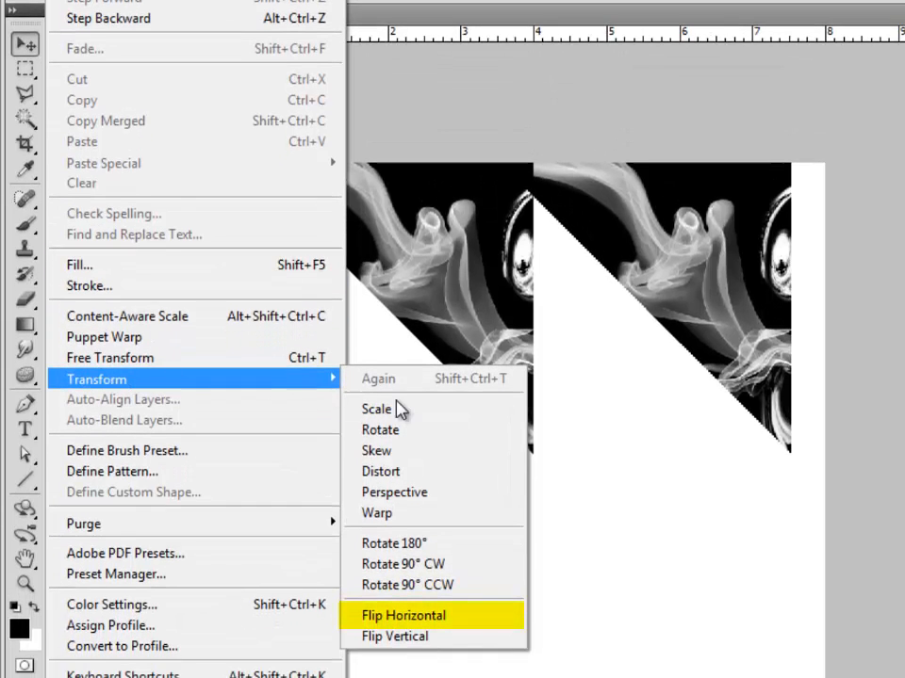
click(430, 615)
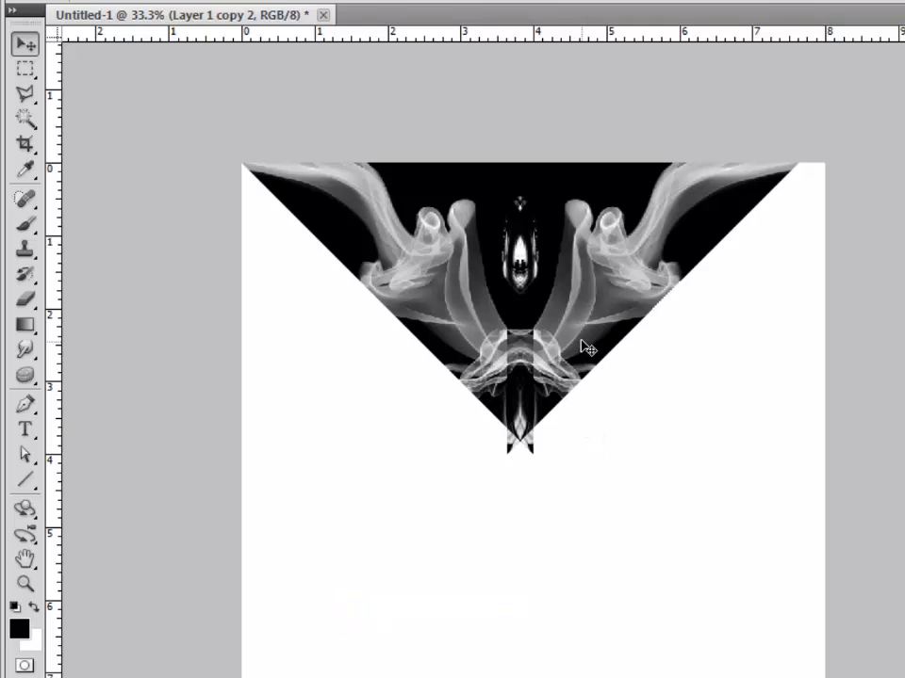
drag(583, 348, 604, 350)
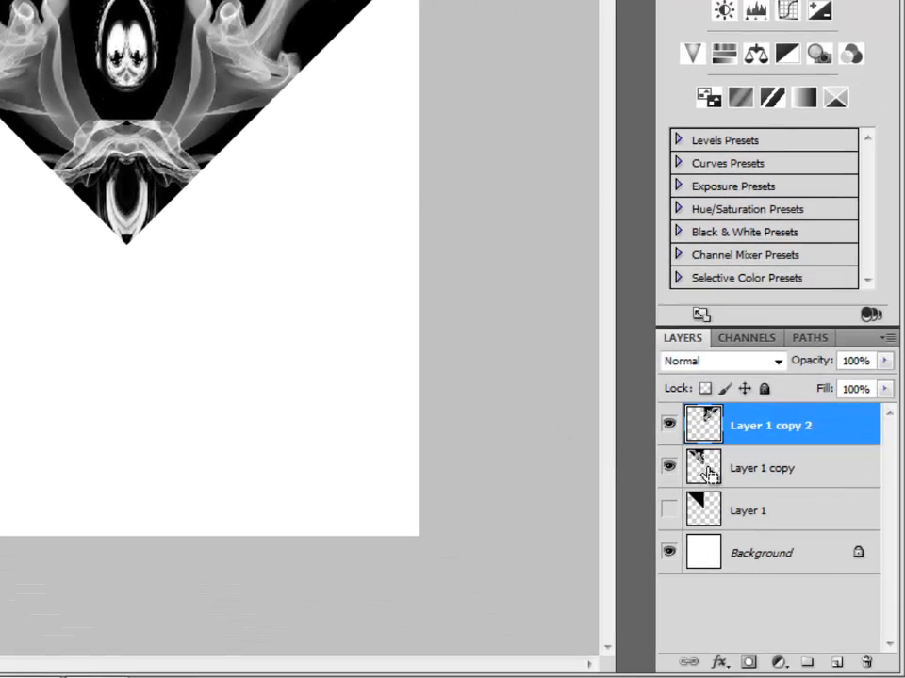
right_click(782, 428)
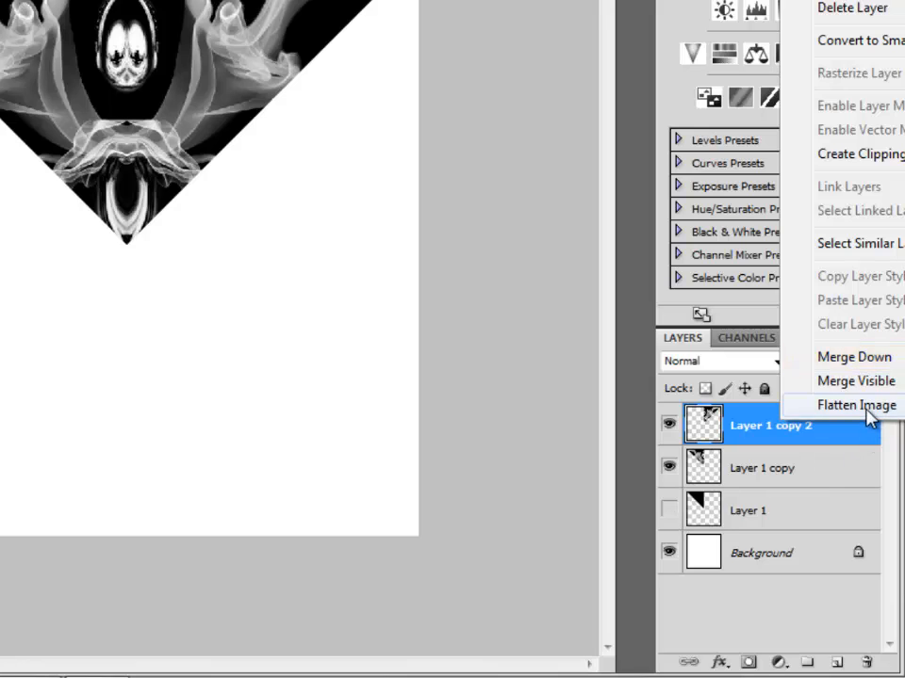
click(864, 361)
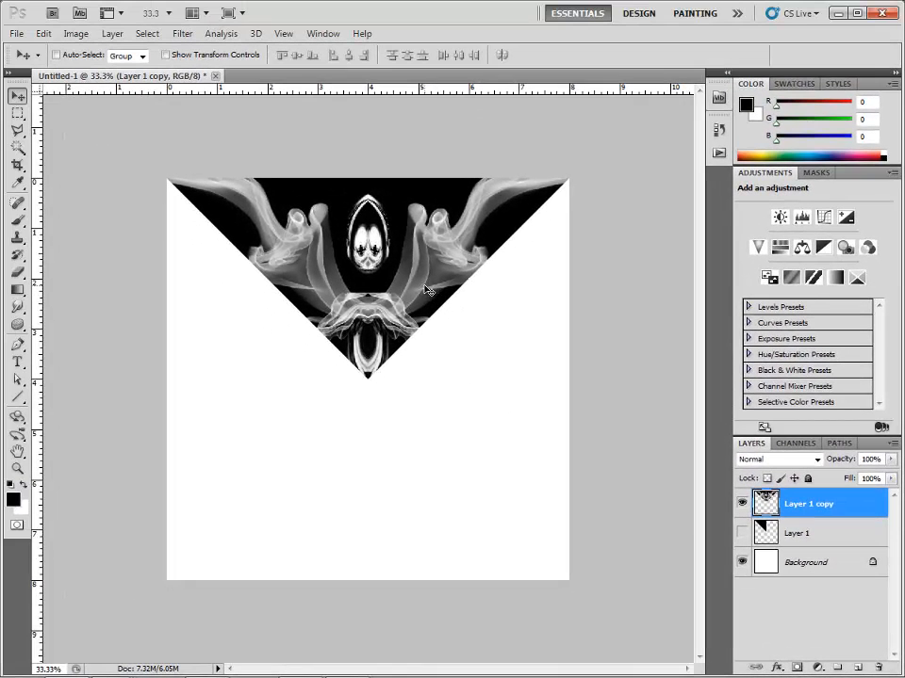
Duplicate the merged triangle, rotate it 90° clockwise onto the canvas's right edge, and merge it down into Layer 1 copy.
key(ctrl+j)
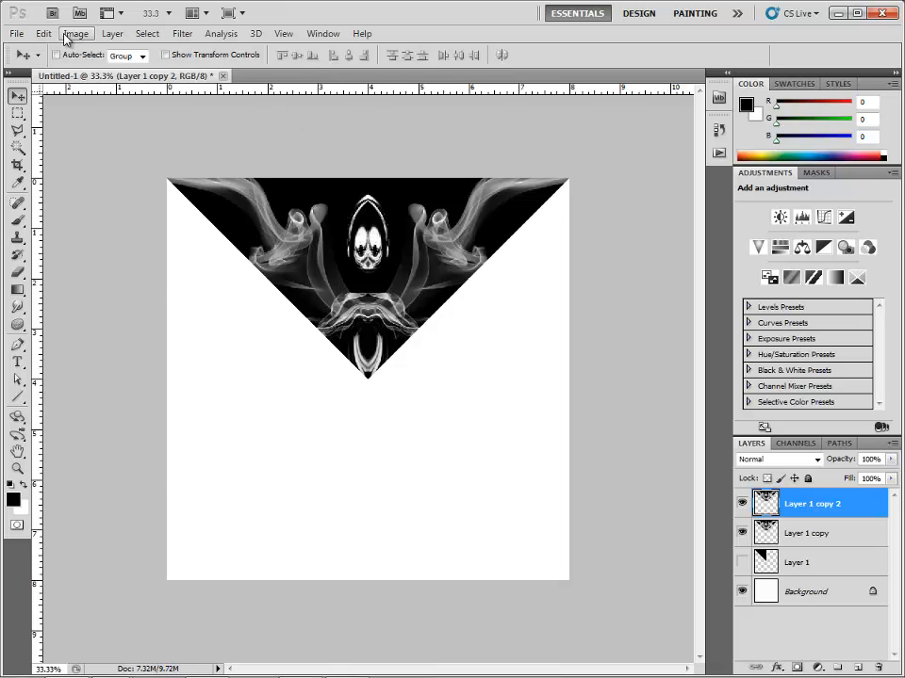
click(44, 33)
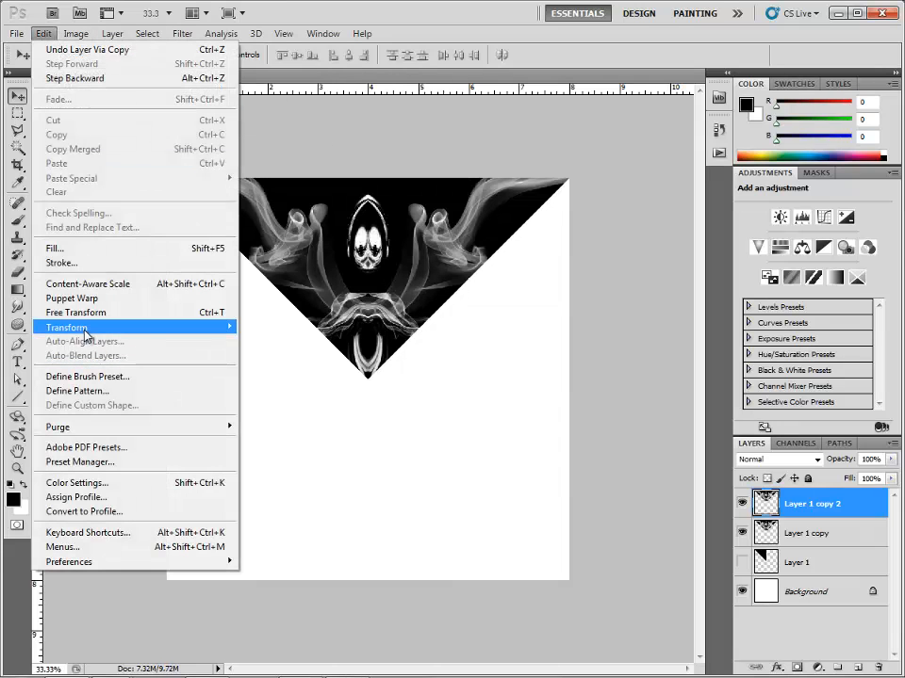
mouse_move(84, 334)
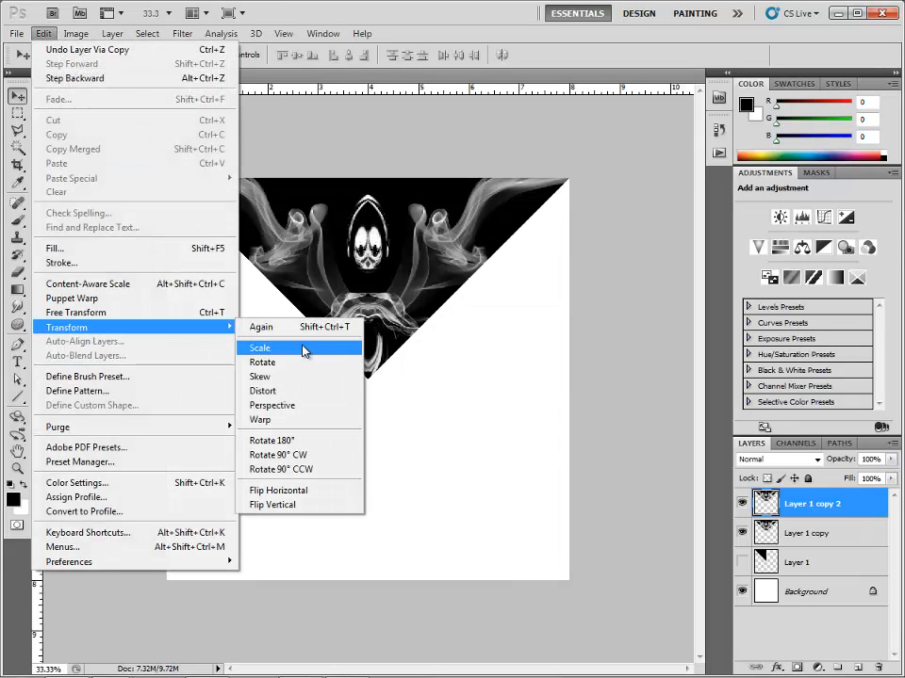
click(303, 460)
drag(422, 351, 519, 457)
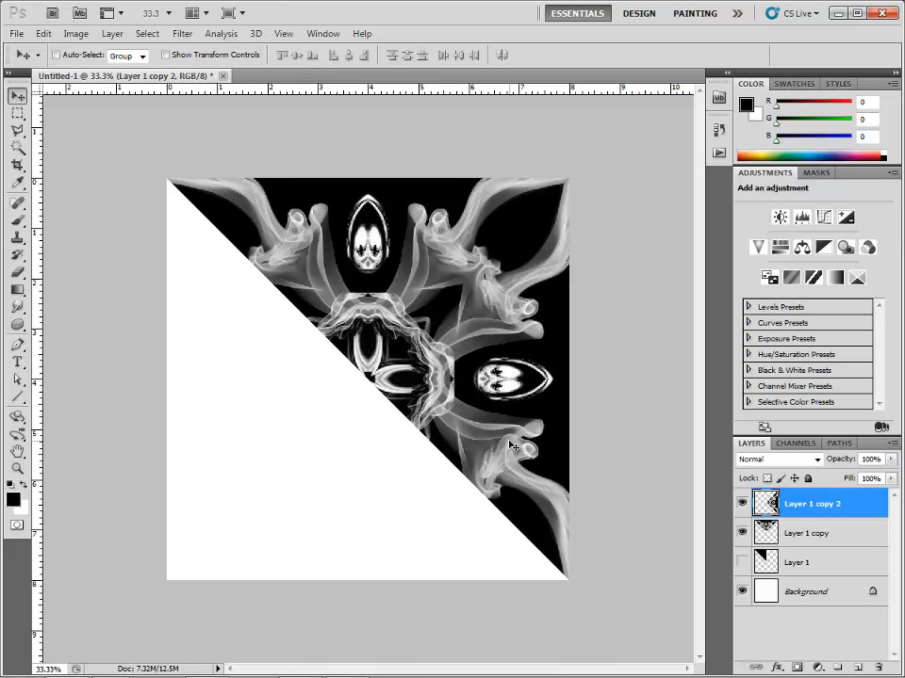
key(ctrl+e)
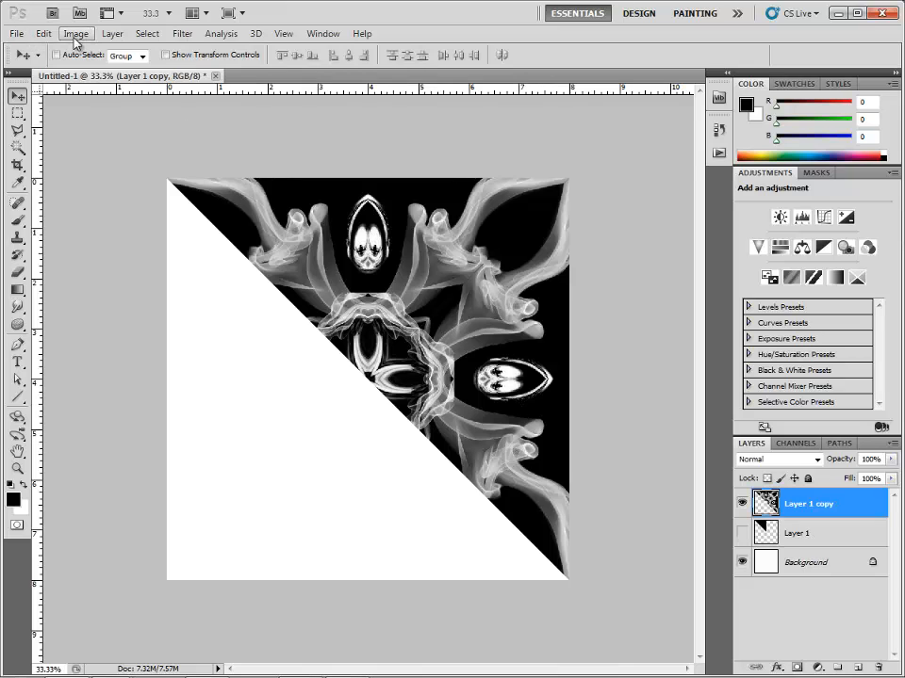
Duplicate the half-canvas pattern, rotate the copy 180° to fill the empty lower-left half, and merge it down.
key(ctrl+z)
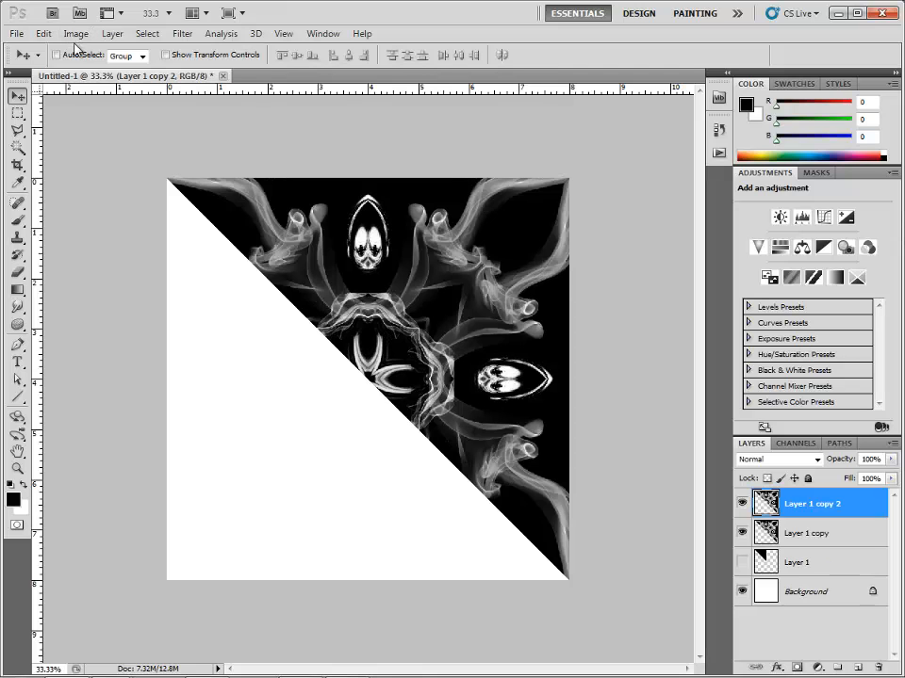
click(43, 34)
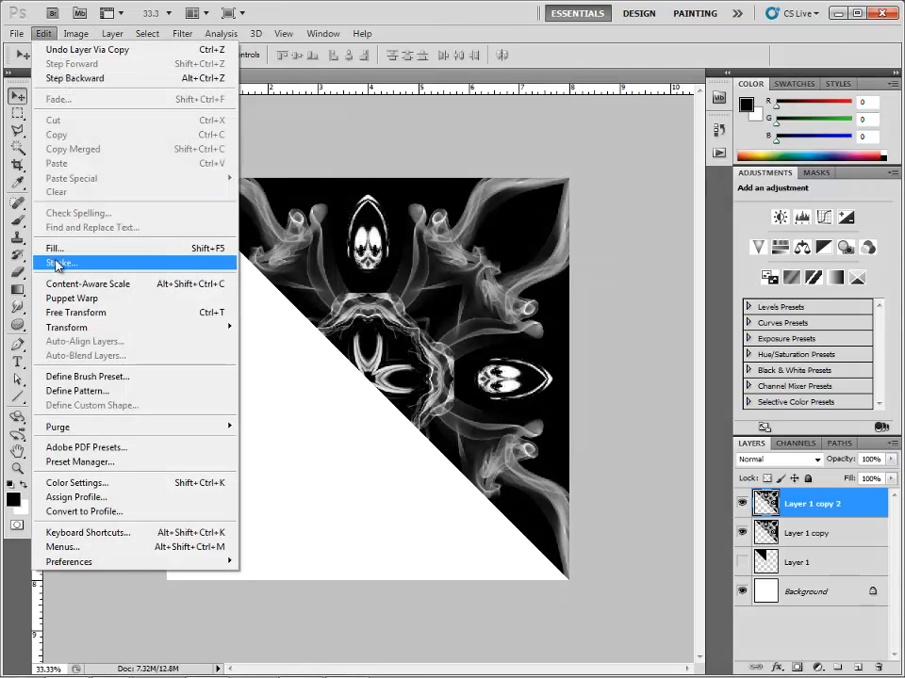
mouse_move(117, 331)
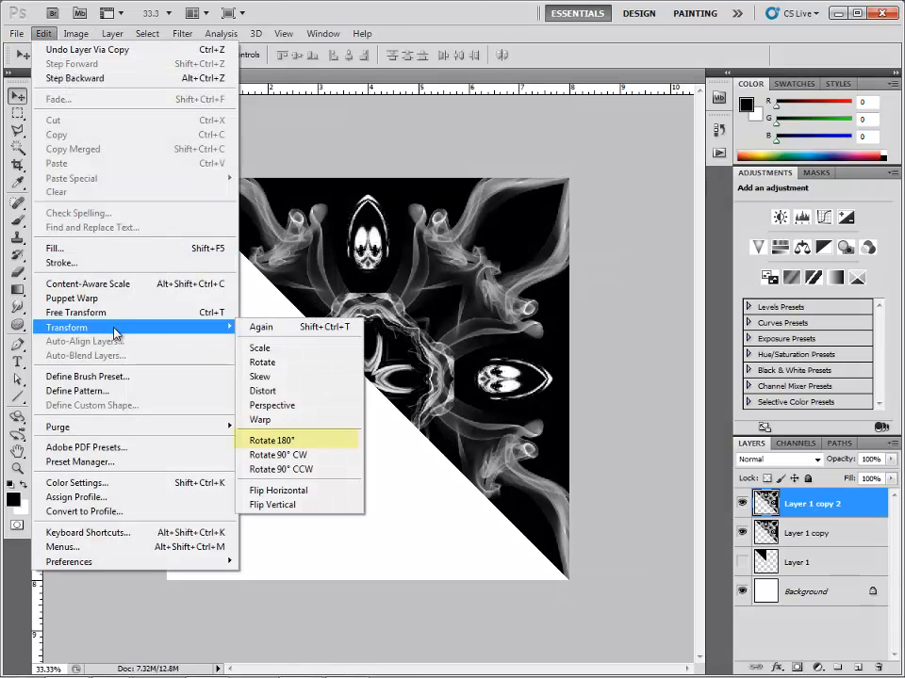
click(292, 440)
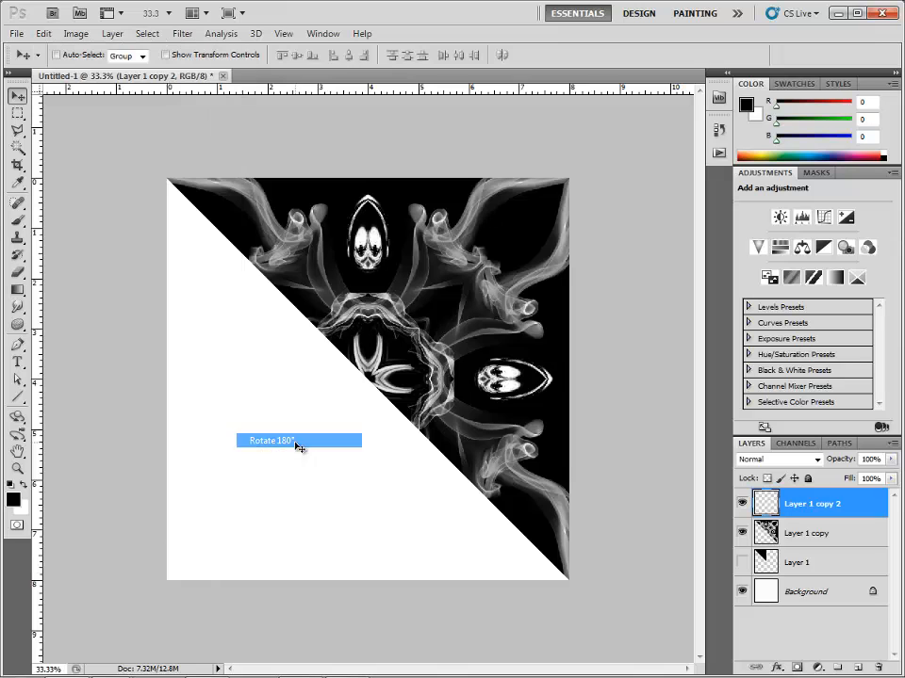
mouse_move(317, 435)
mouse_down()
mouse_move(297, 448)
mouse_move(327, 479)
mouse_move(314, 443)
mouse_up()
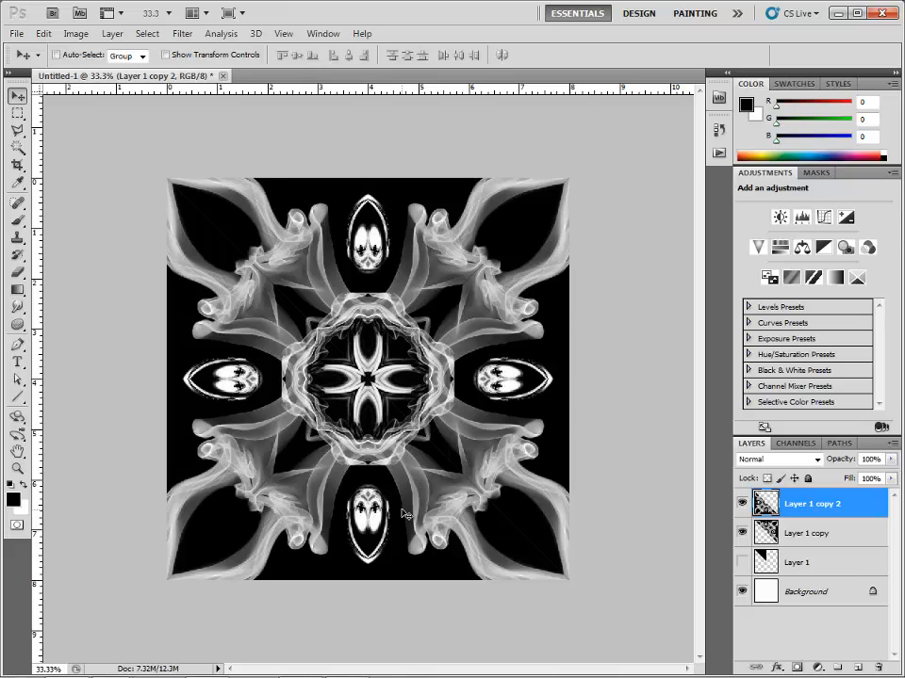
key(ctrl+e)
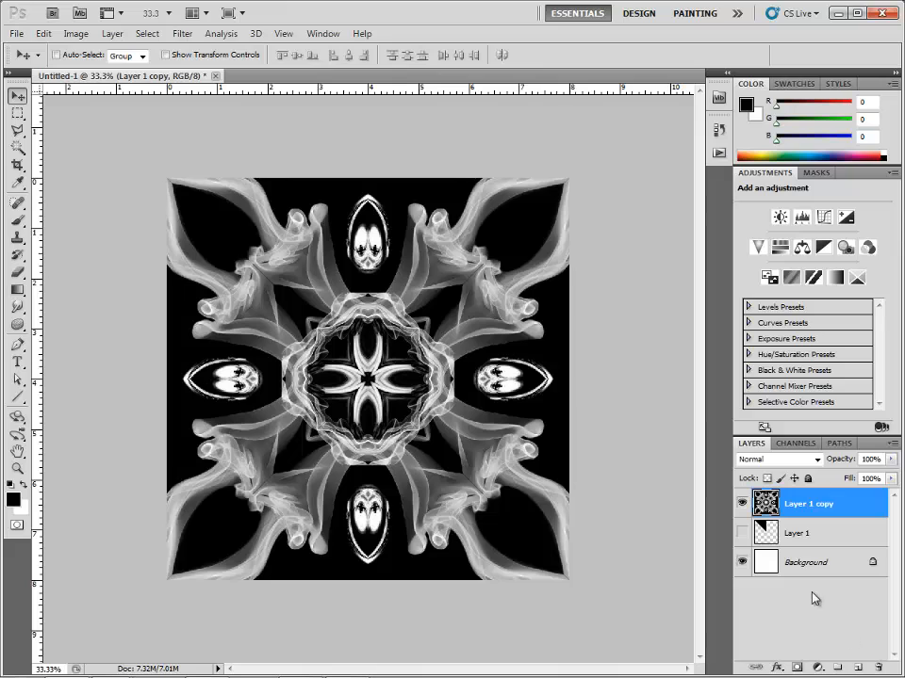
Select the Background layer and set up the Gradient tool with the opaque rainbow preset and the radial style.
click(805, 562)
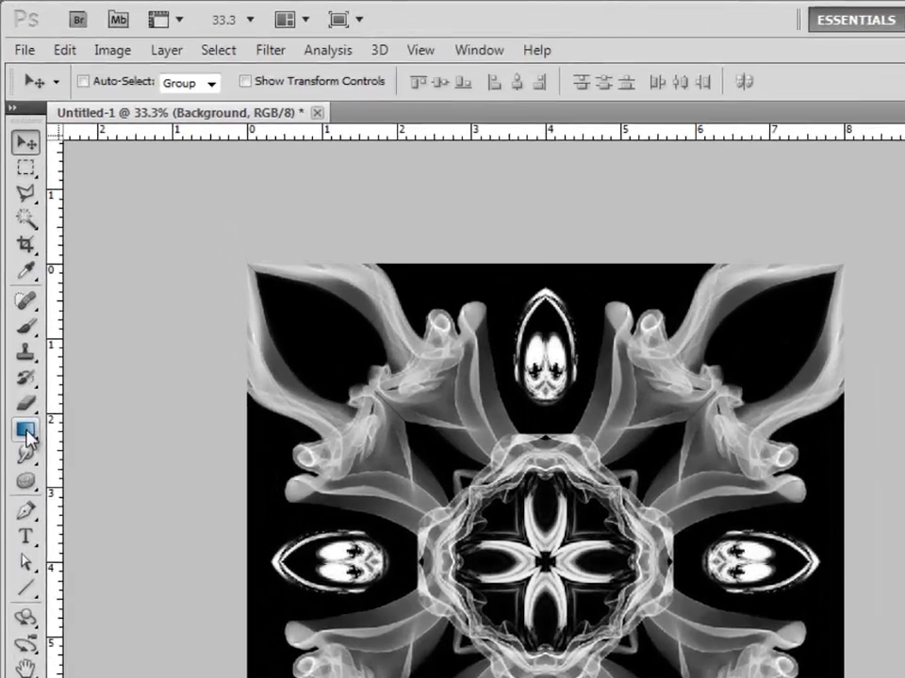
click(26, 431)
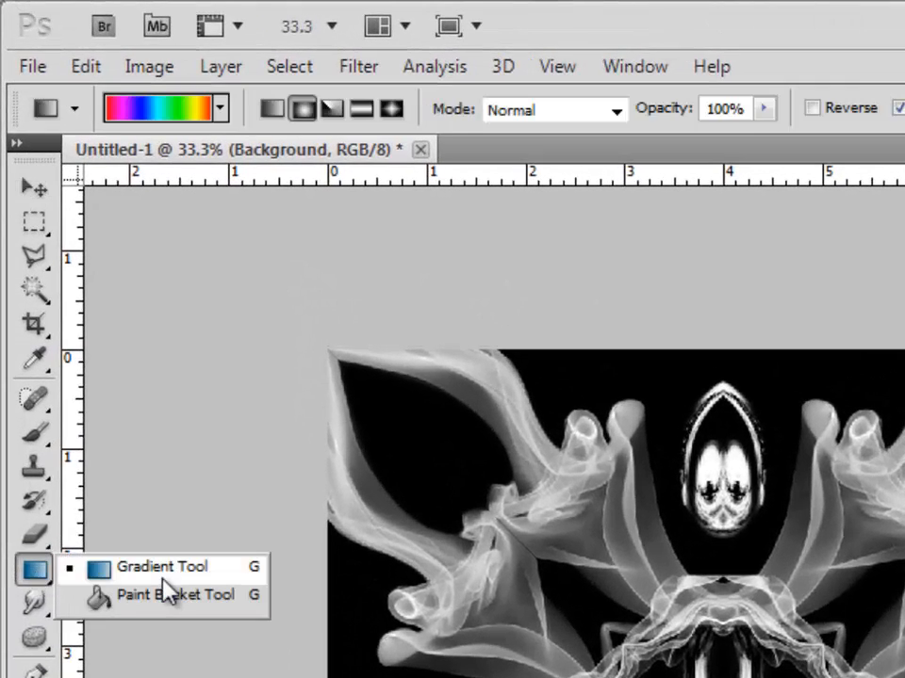
click(162, 579)
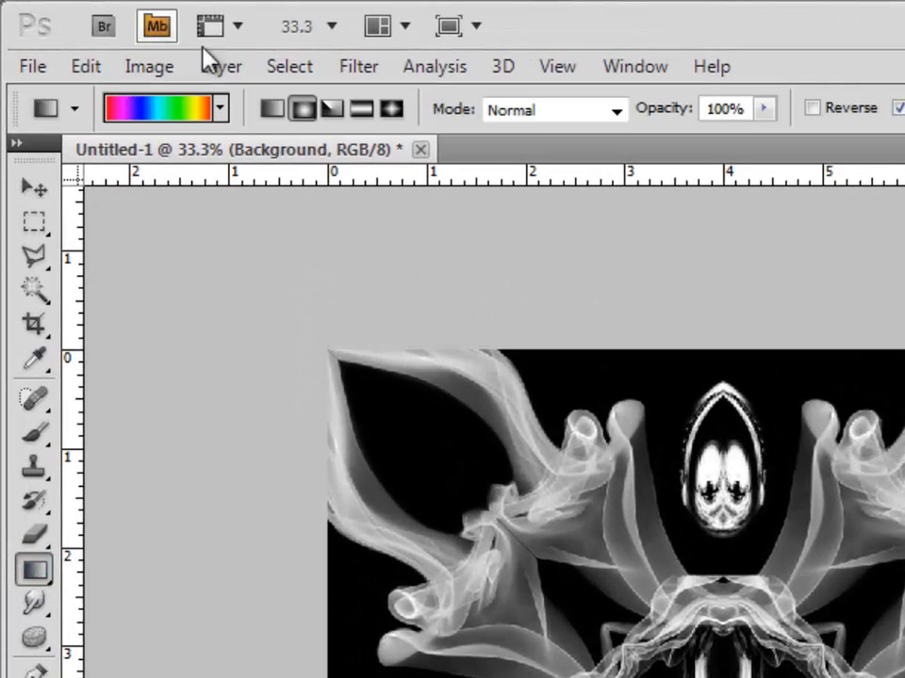
click(223, 110)
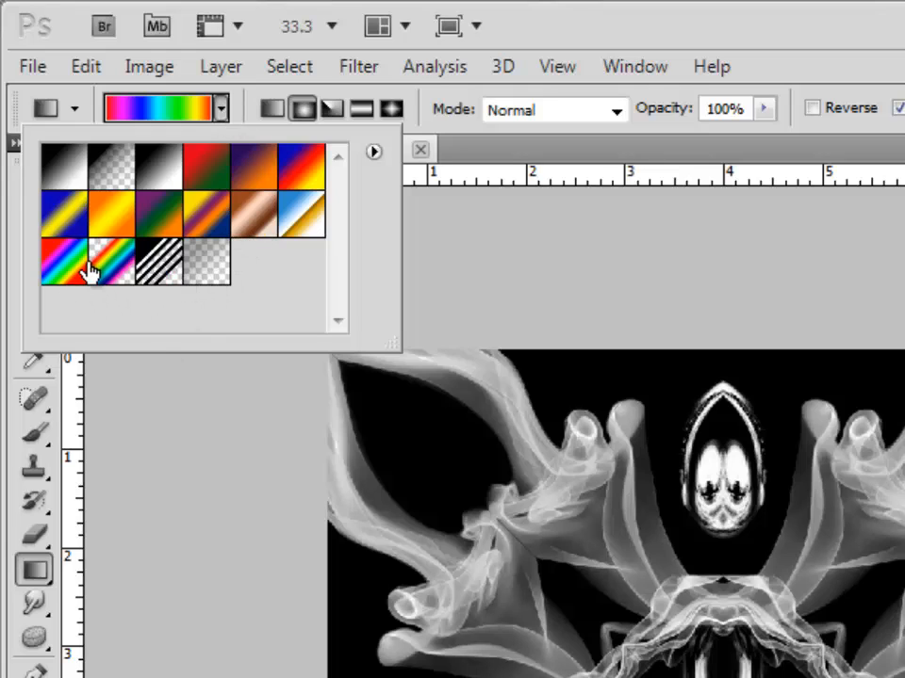
click(374, 152)
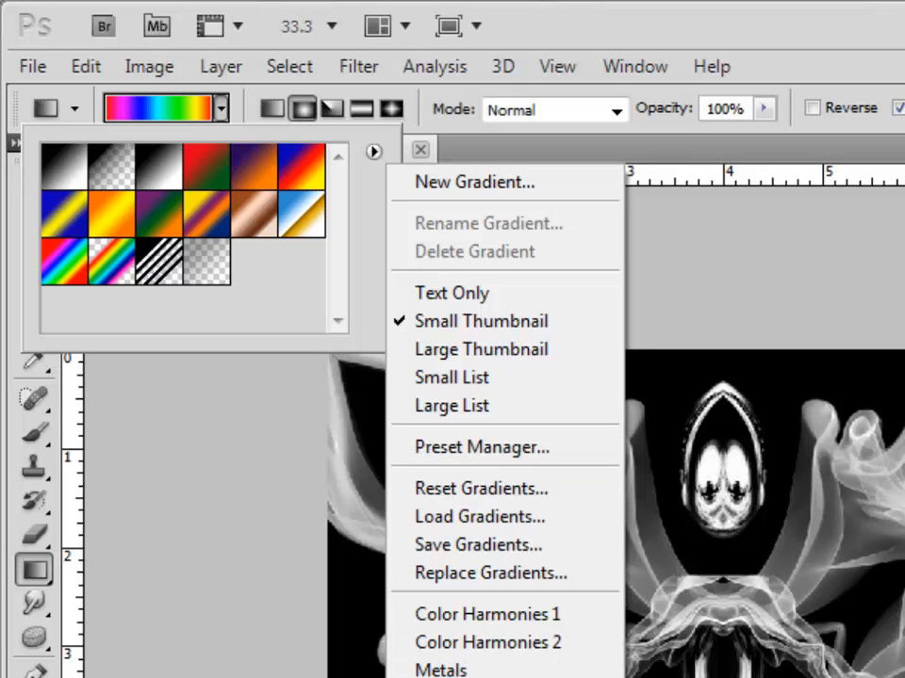
click(58, 271)
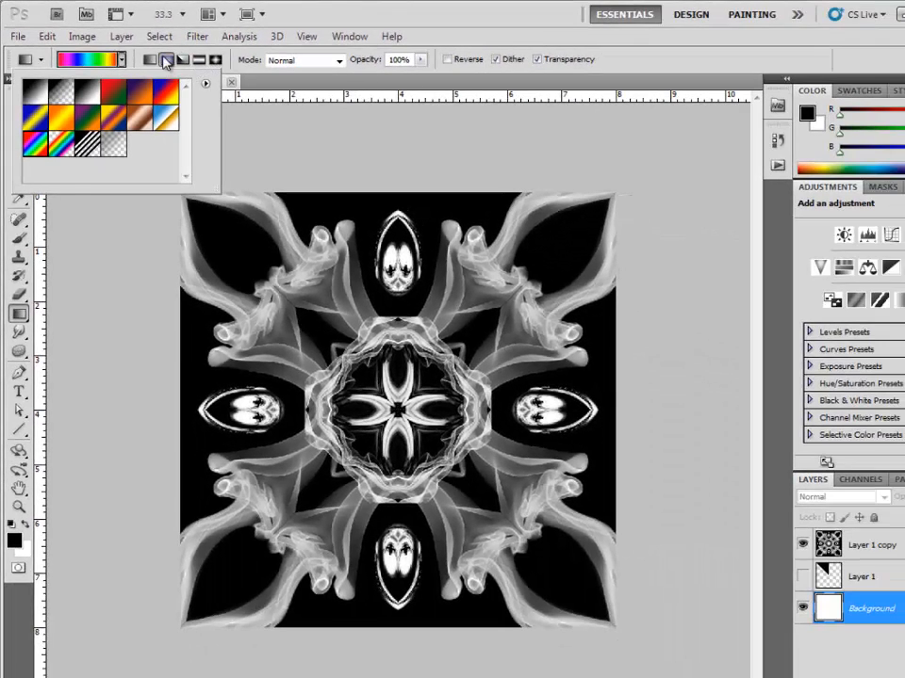
click(122, 59)
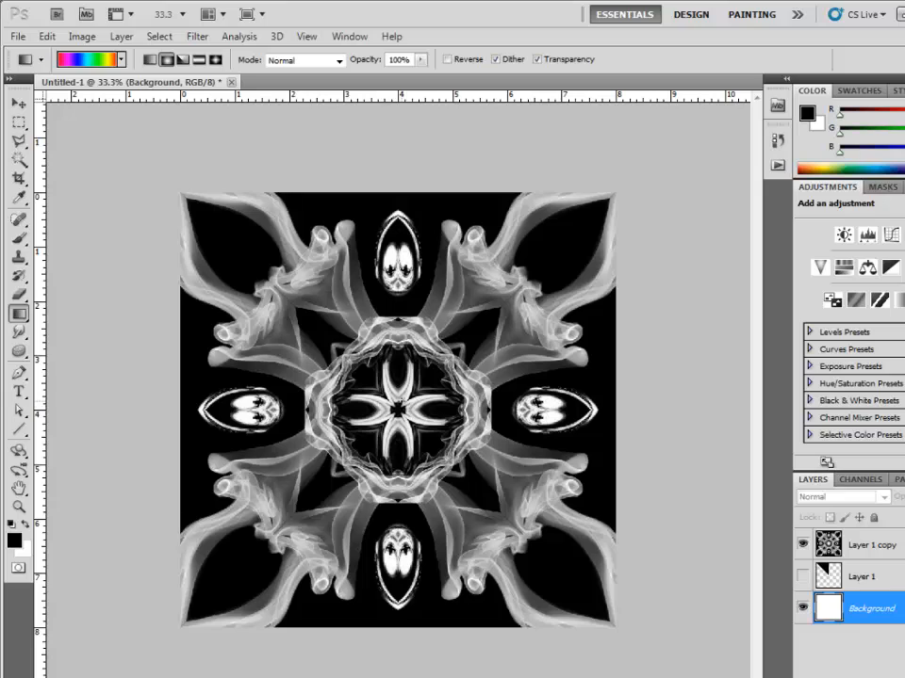
Fill the Background with the radial gradient from the canvas centre to its lower-right corner, and check it with the pattern layer temporarily hidden.
click(802, 544)
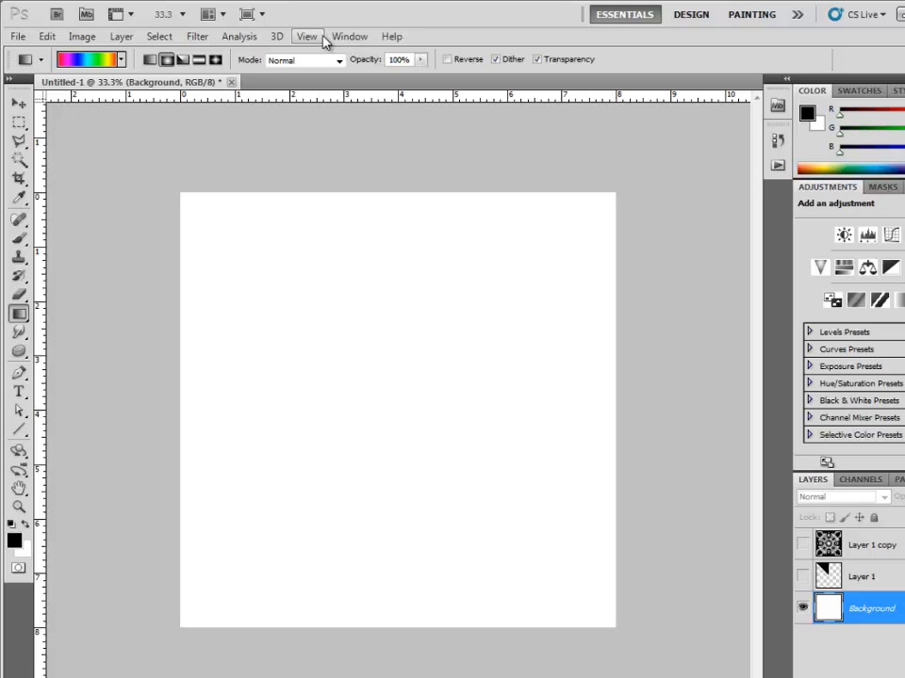
click(802, 545)
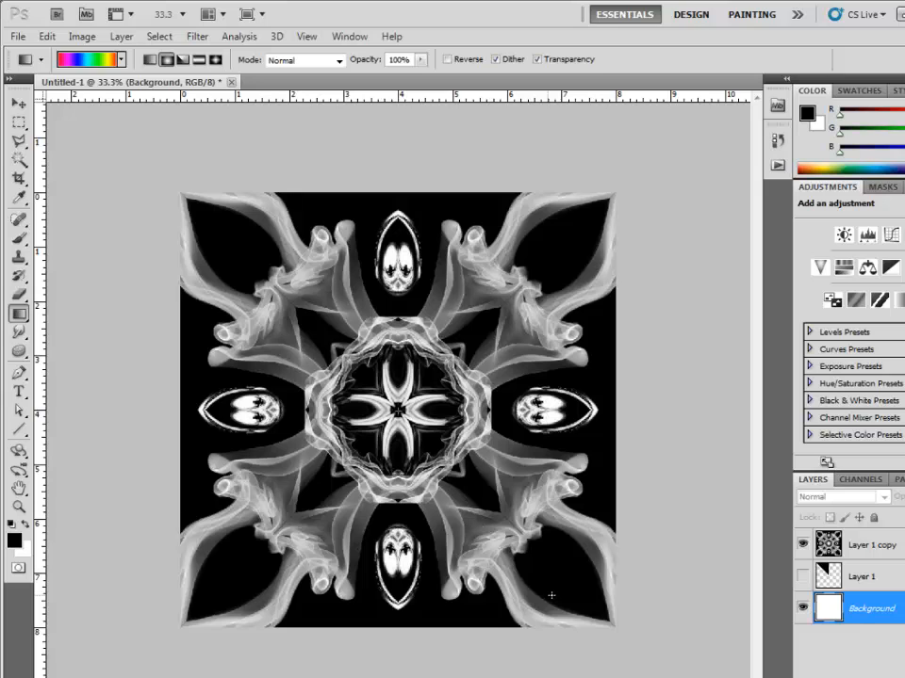
drag(609, 623, 418, 429)
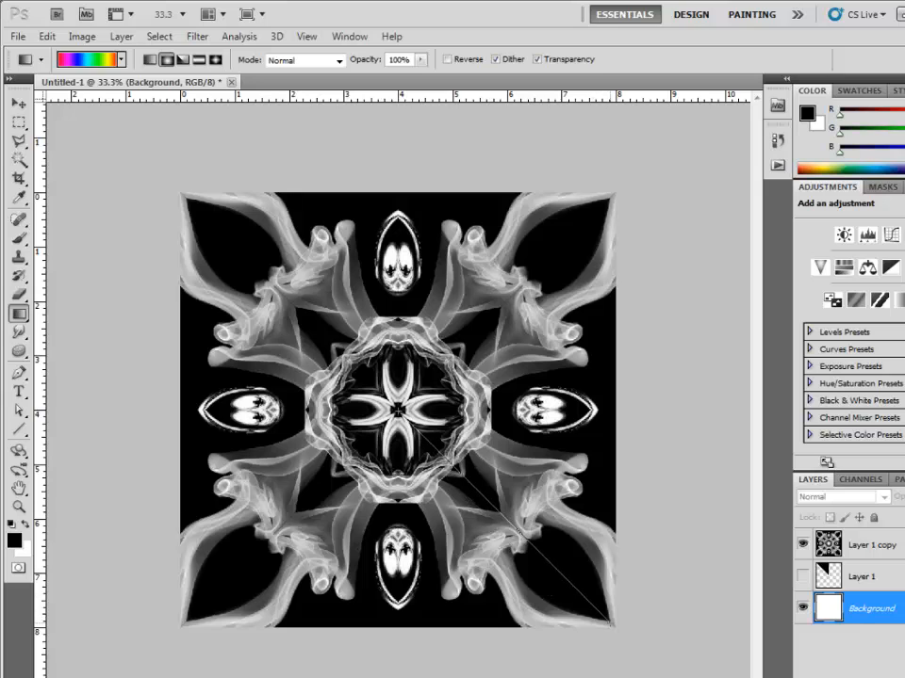
drag(609, 623, 609, 622)
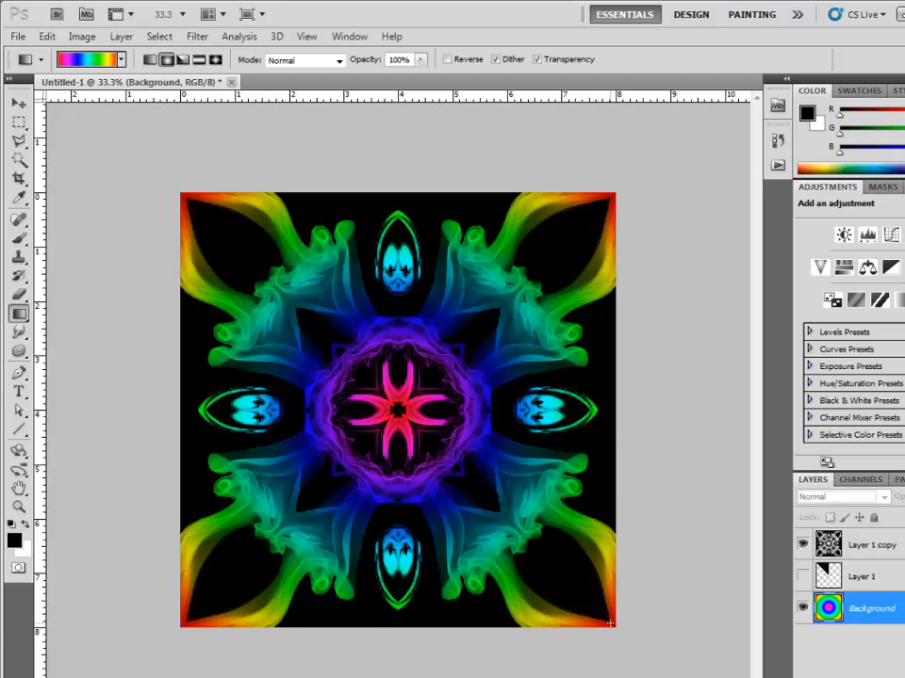
click(804, 544)
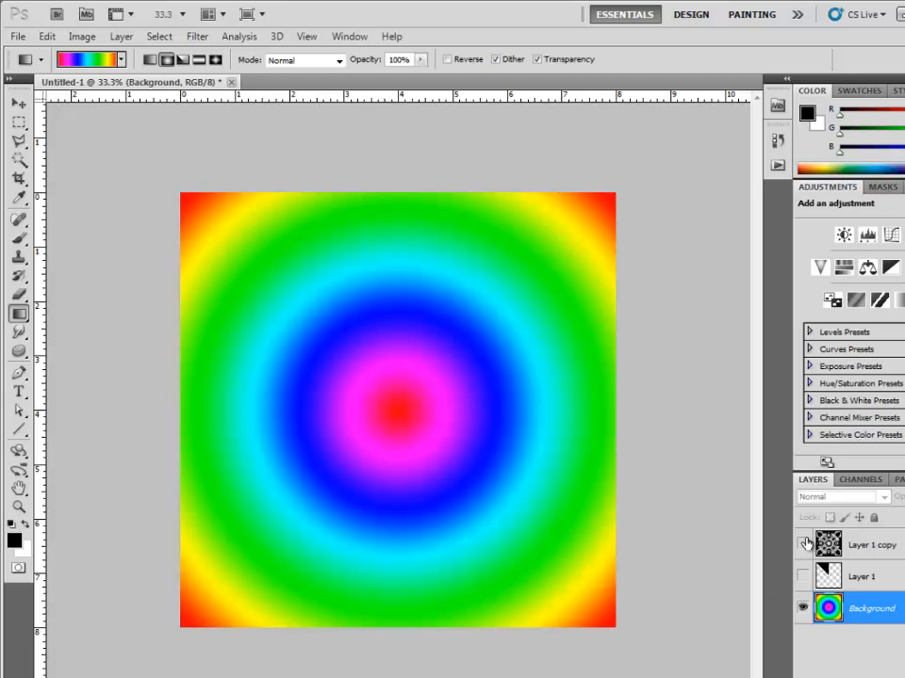
click(804, 544)
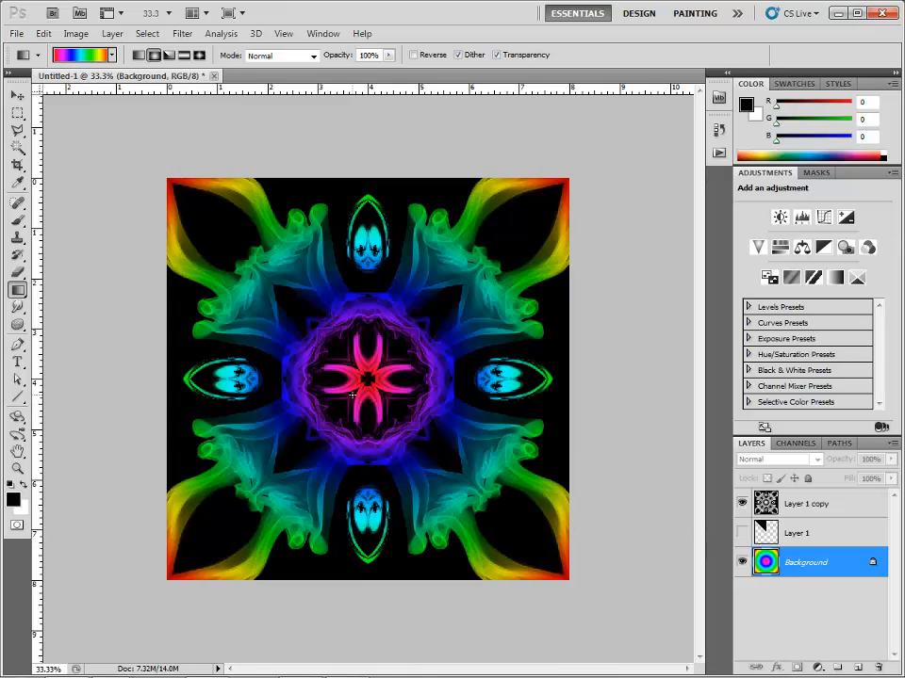
Duplicate the black triangle on Layer 1 and isolate the duplicate by hiding the pattern layer, Layer 1 and the Background.
click(154, 57)
click(743, 505)
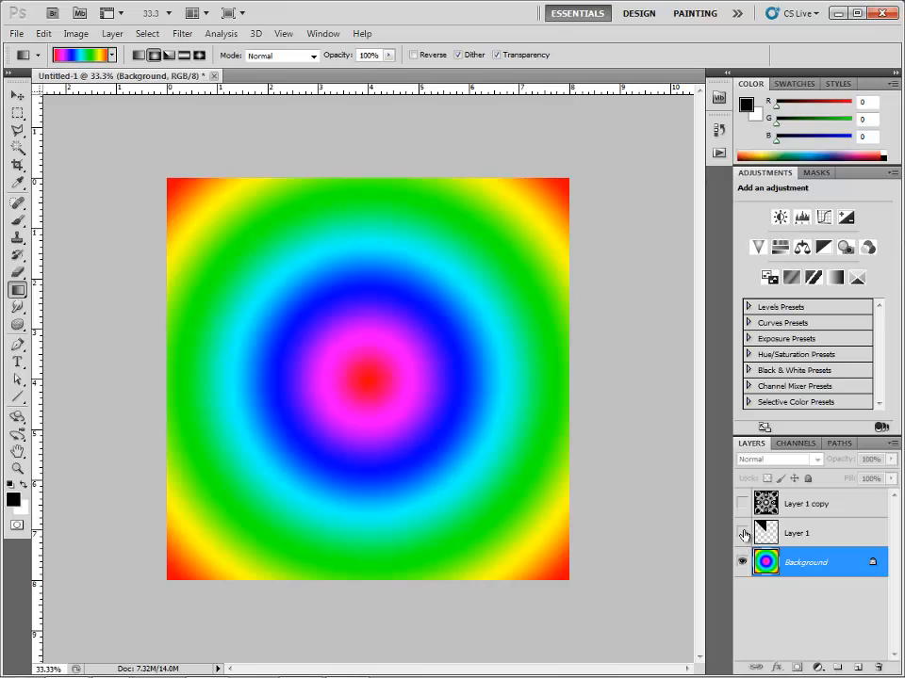
click(743, 533)
drag(759, 547, 838, 667)
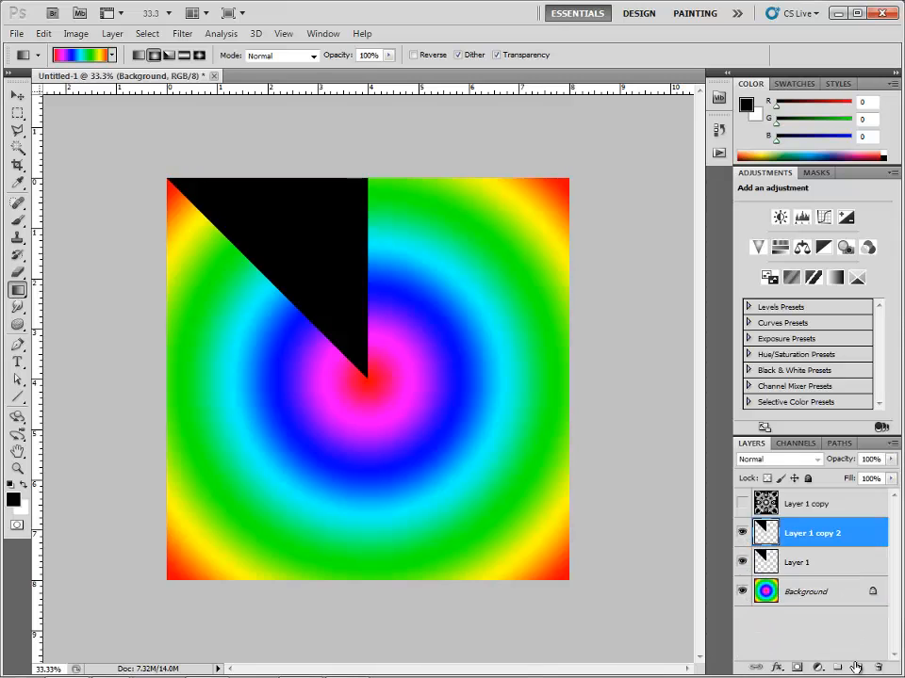
click(741, 562)
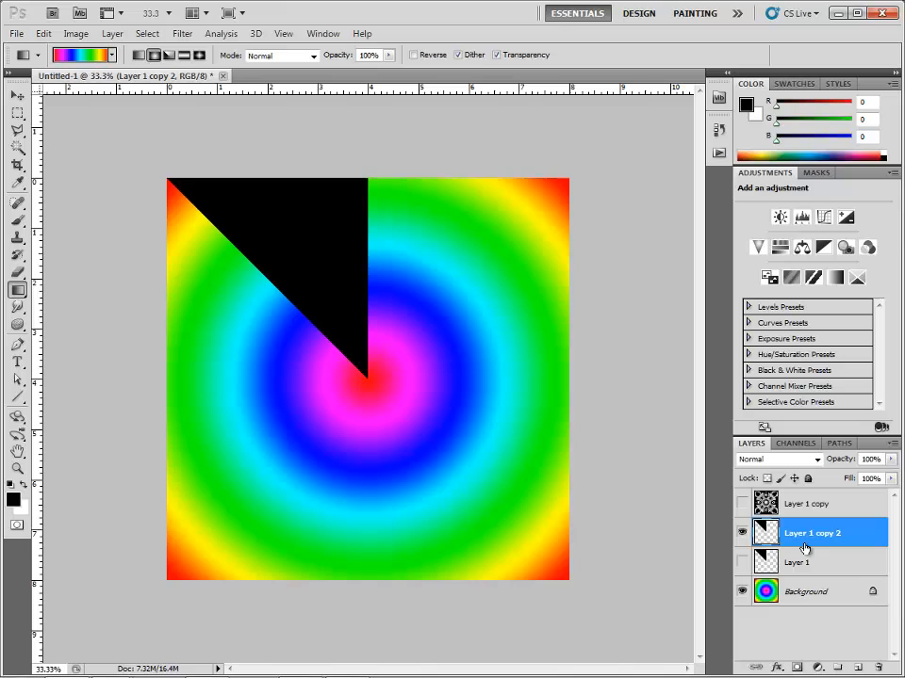
click(742, 591)
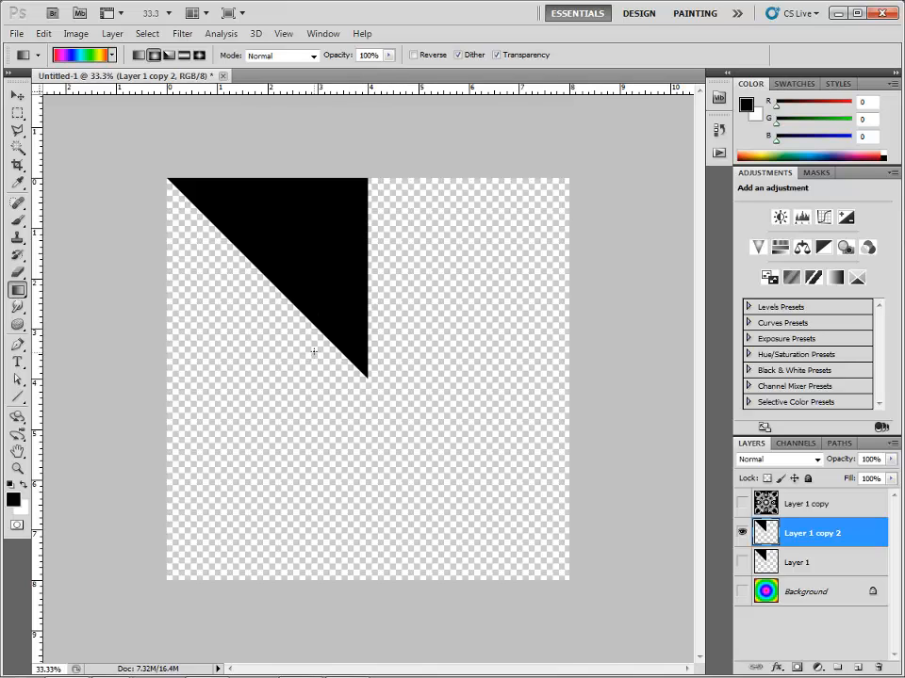
Show the pattern layer and the gradient Background again, and hide the duplicated triangle layer.
click(743, 504)
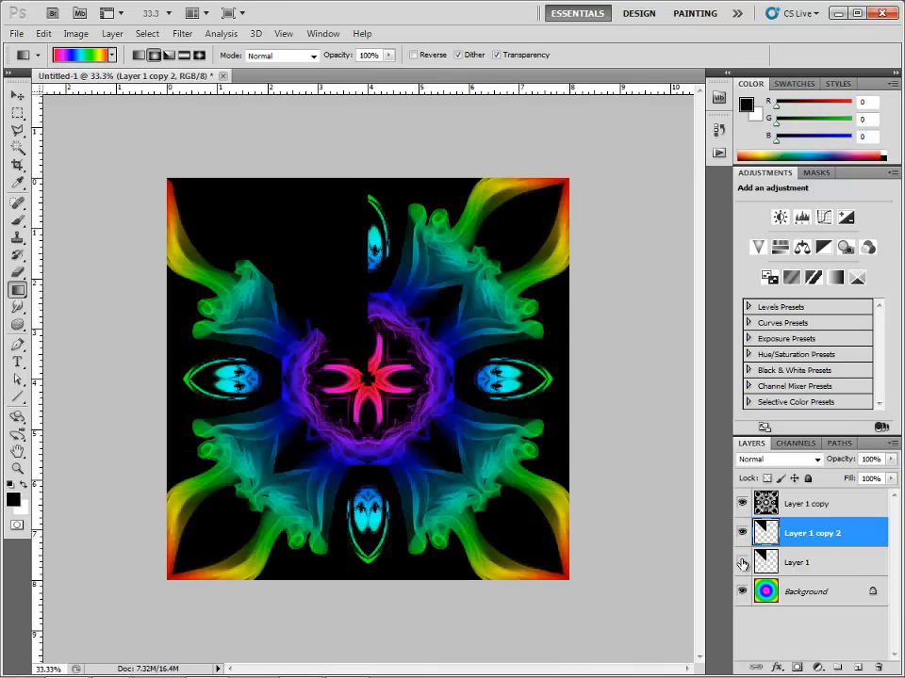
click(743, 591)
click(742, 533)
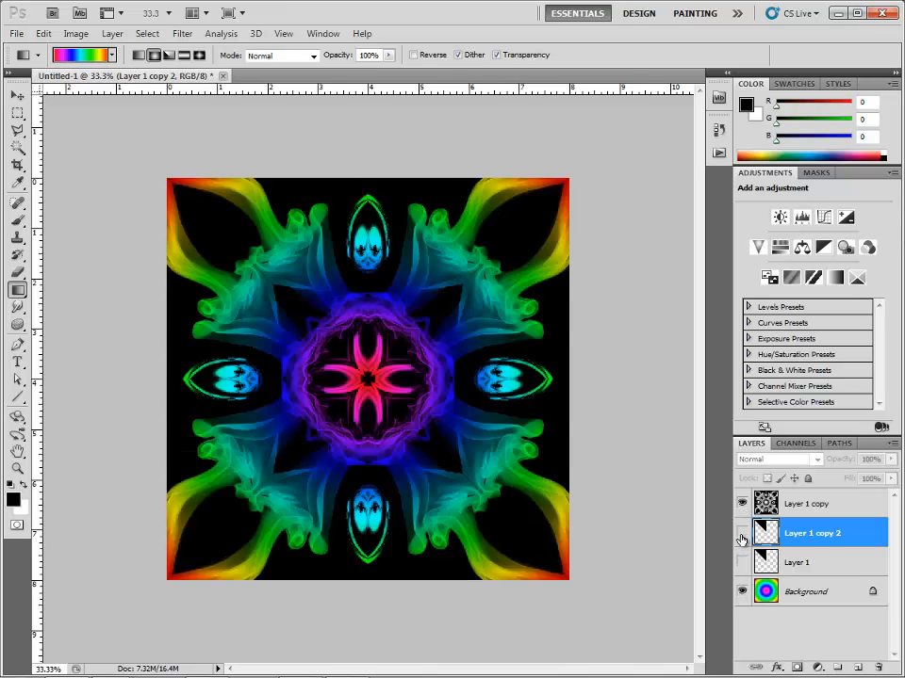